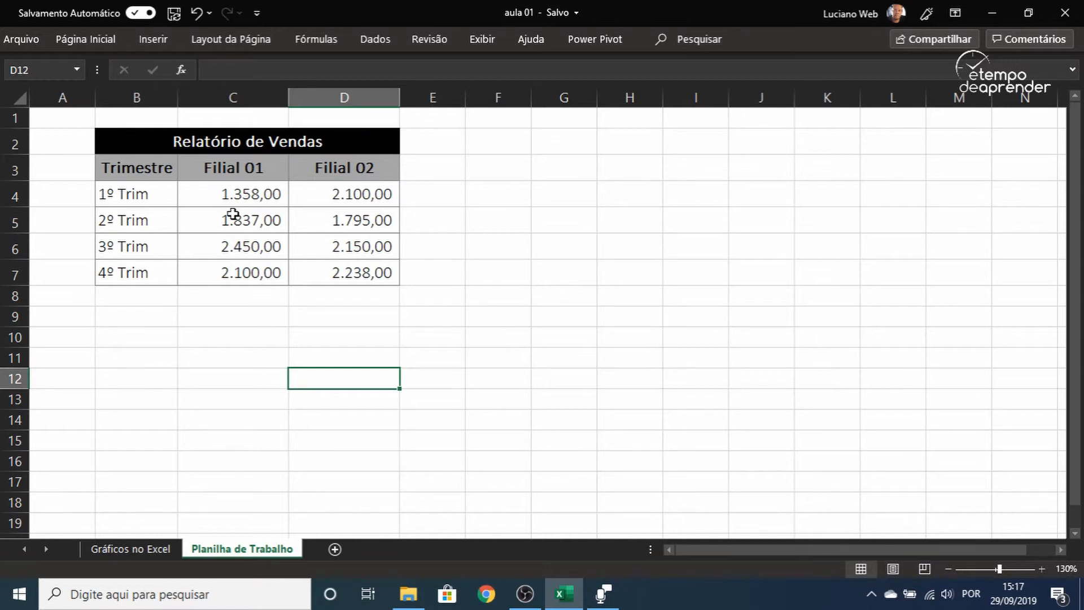
Step: Insert a 2D clustered column chart from the sales data in B3:D7 and place it just beside the table
key(ctrl+F1)
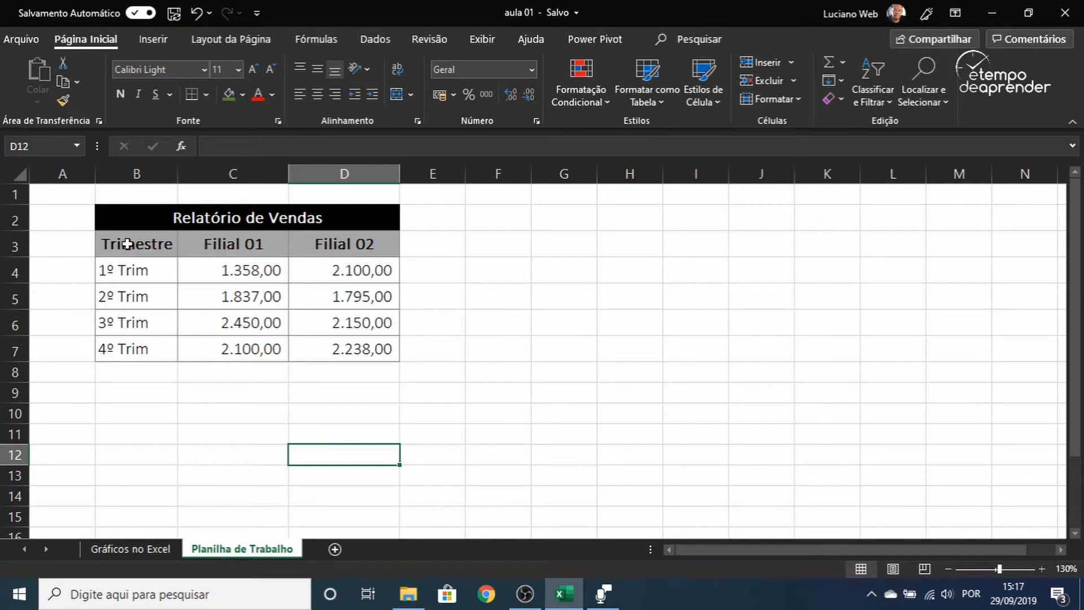
click(238, 270)
drag(264, 270, 255, 342)
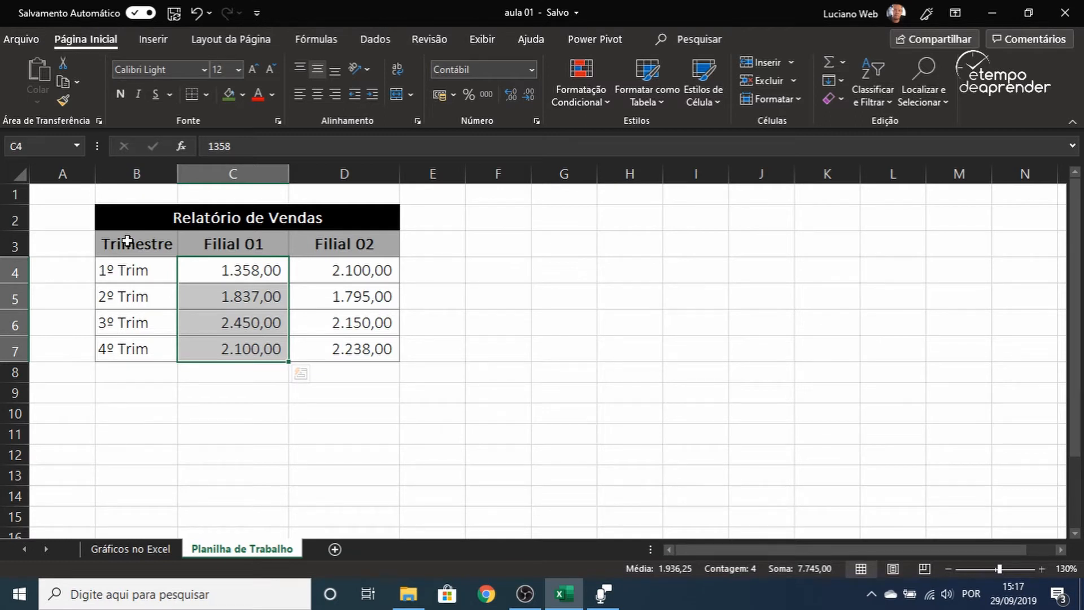
drag(128, 241, 314, 346)
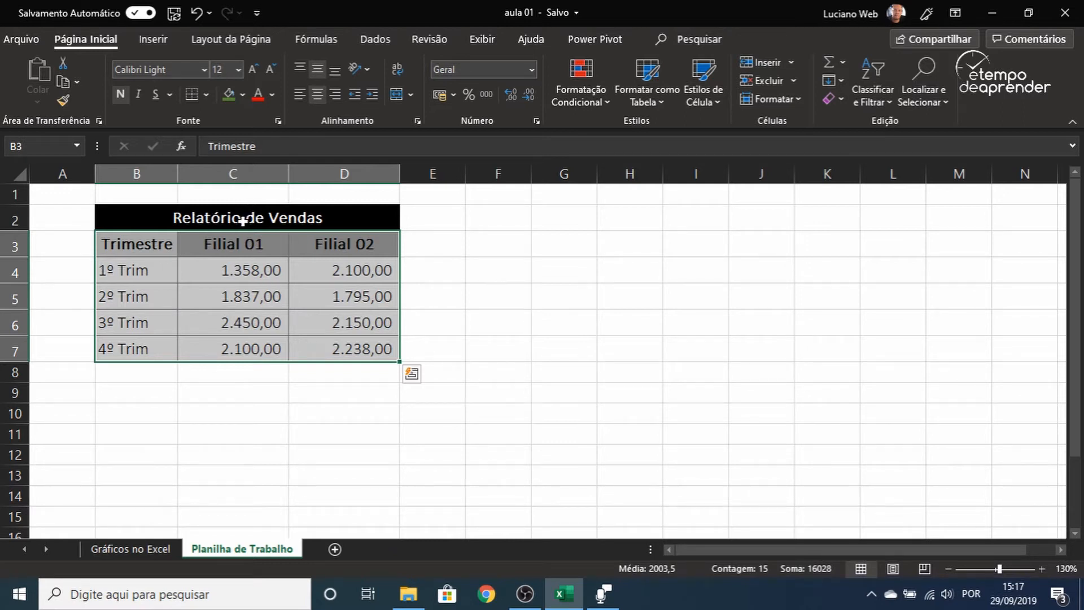
click(163, 39)
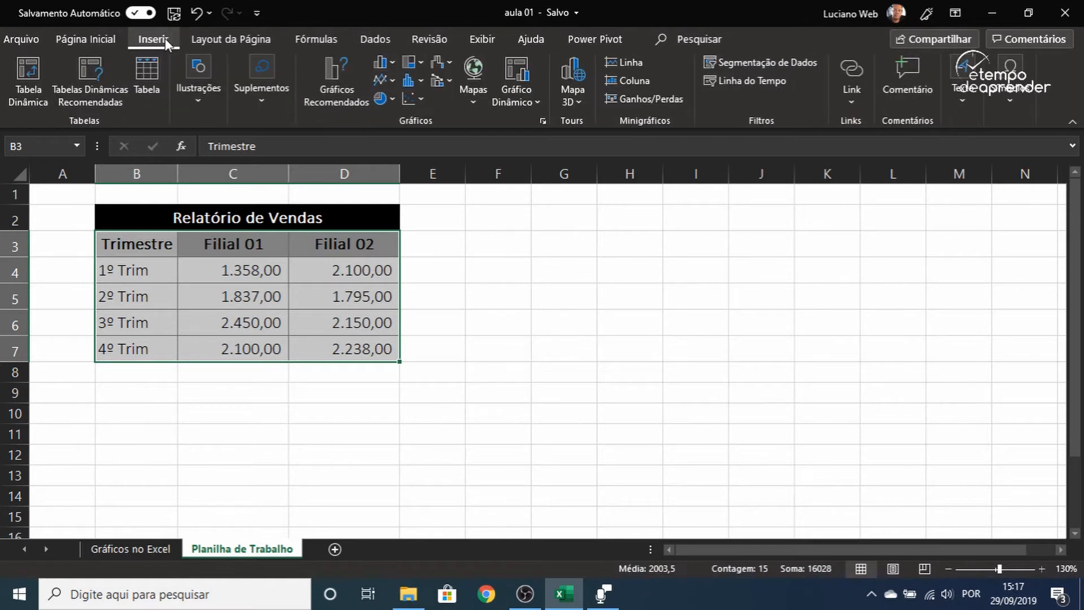
click(388, 60)
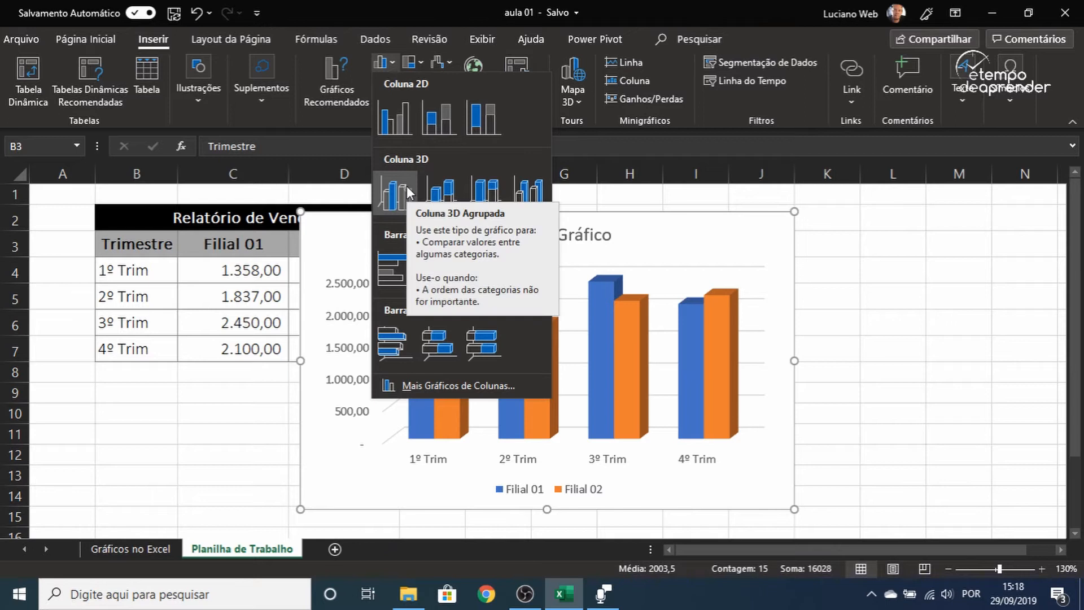
click(397, 114)
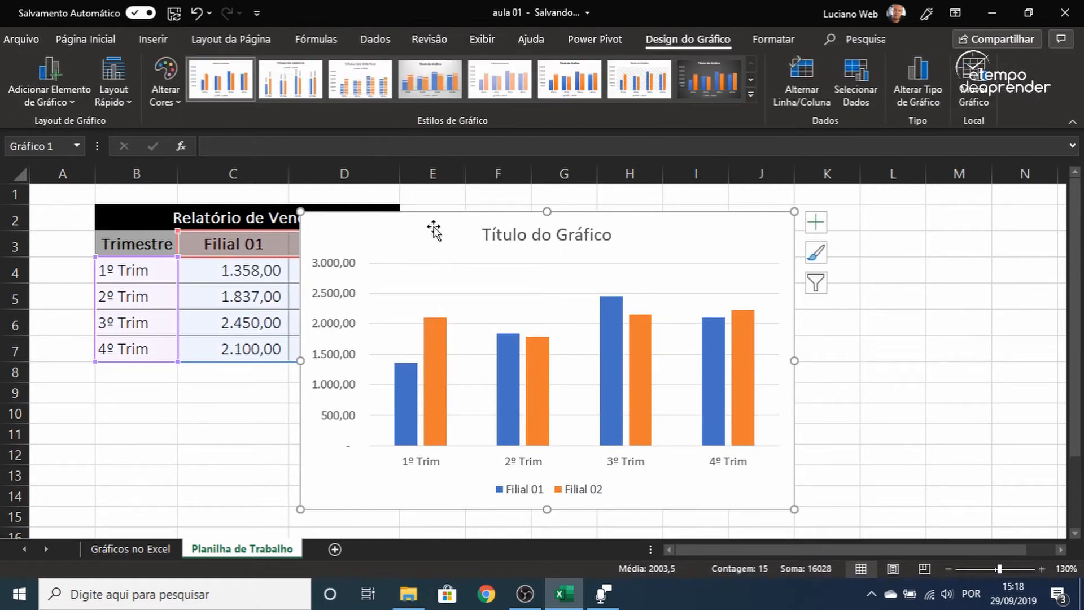
drag(434, 230, 541, 233)
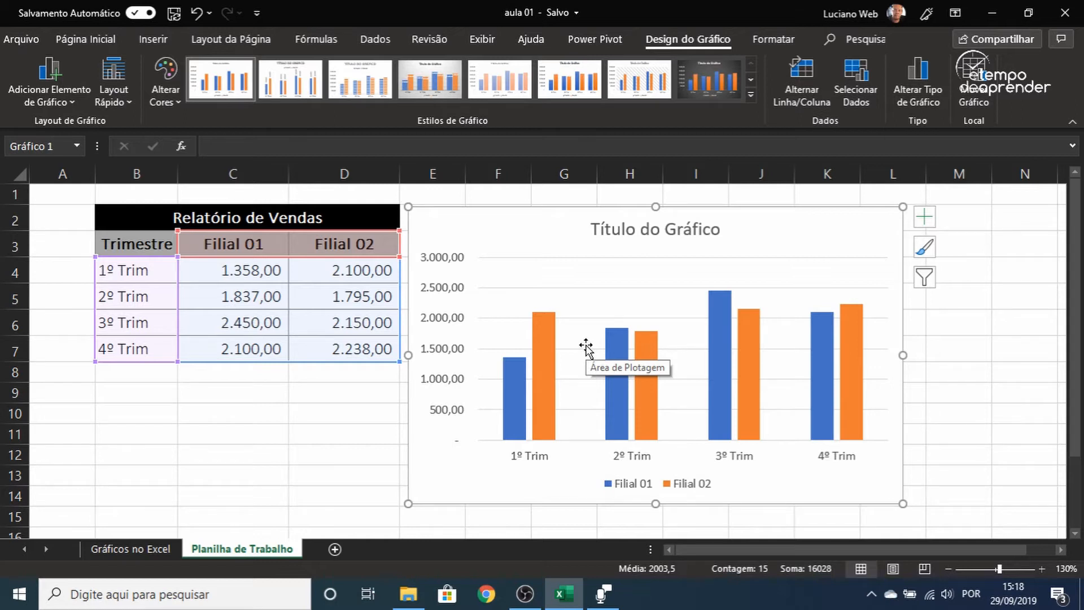
Step: Change the Filial 01 value for 1º Trim to 1450, and undo the change
click(244, 278)
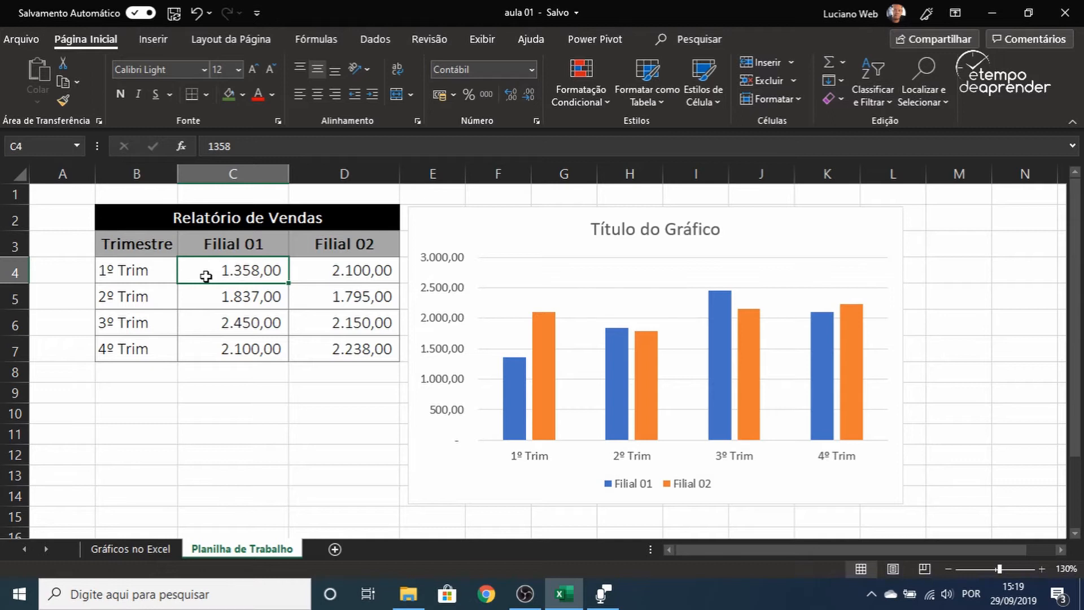
text(1450)
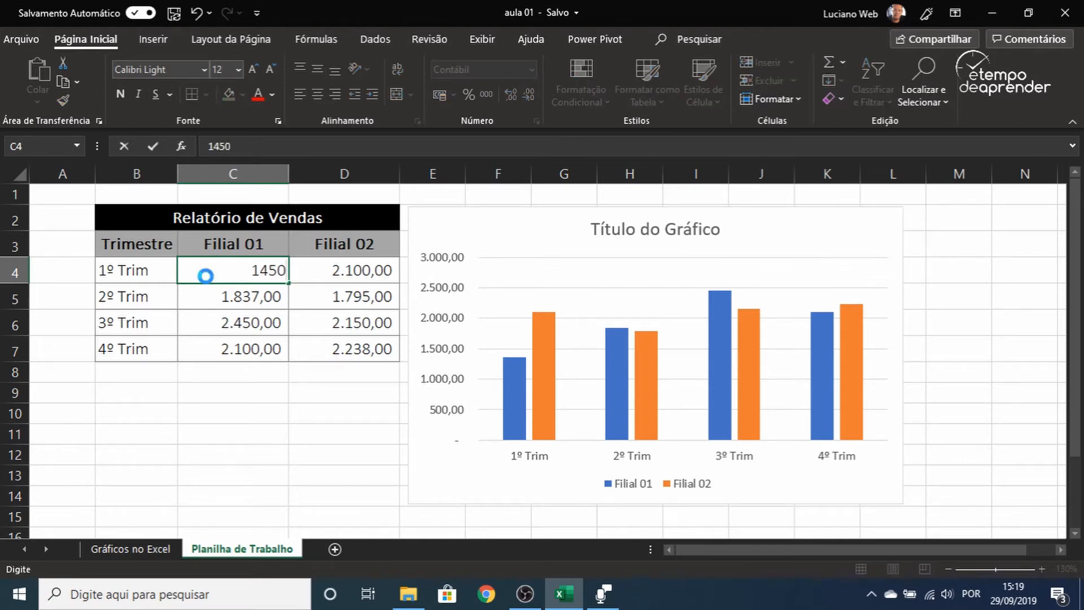
key(Return)
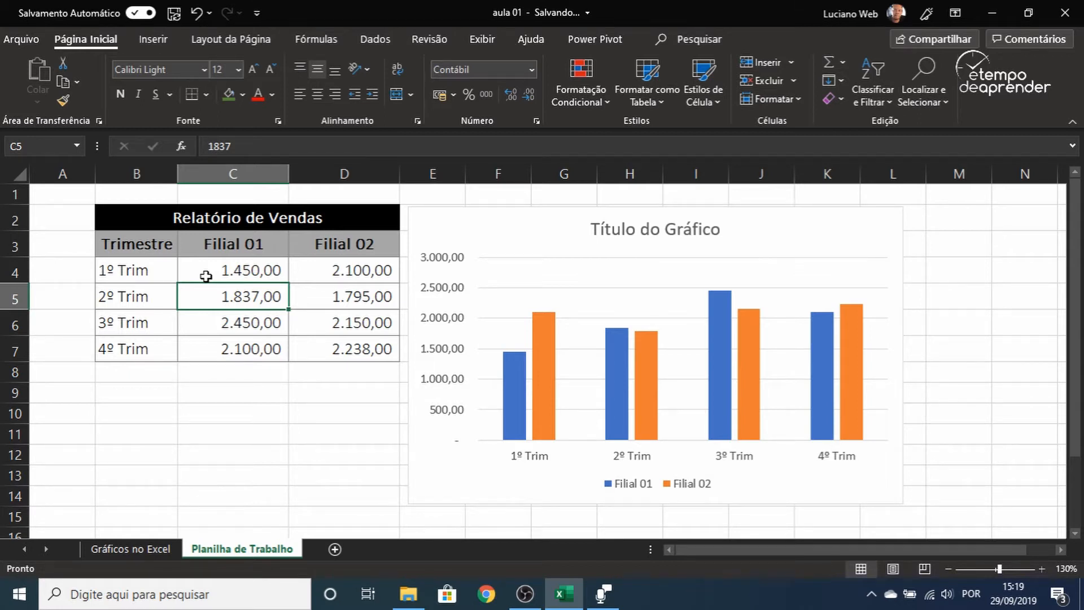
key(ctrl+z)
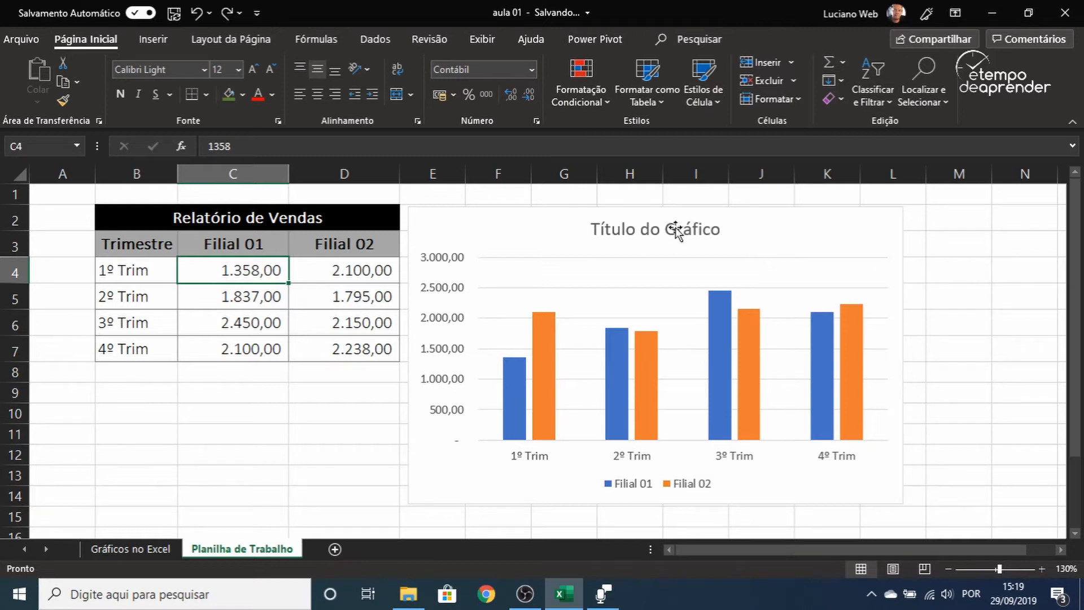
Step: Replace the chart's placeholder title with "Vendas"
click(657, 227)
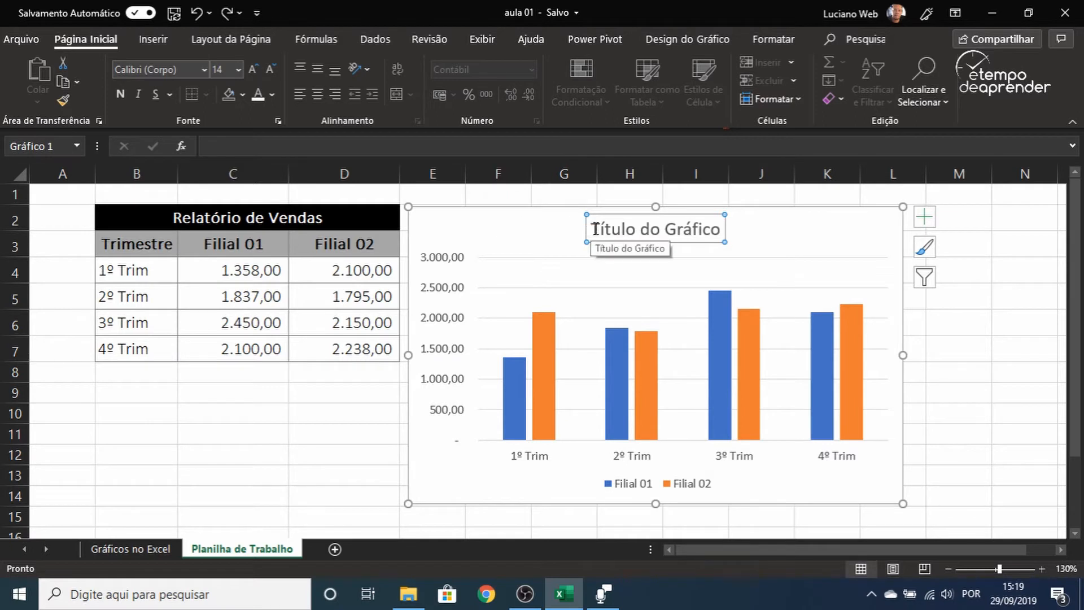
drag(595, 228, 711, 232)
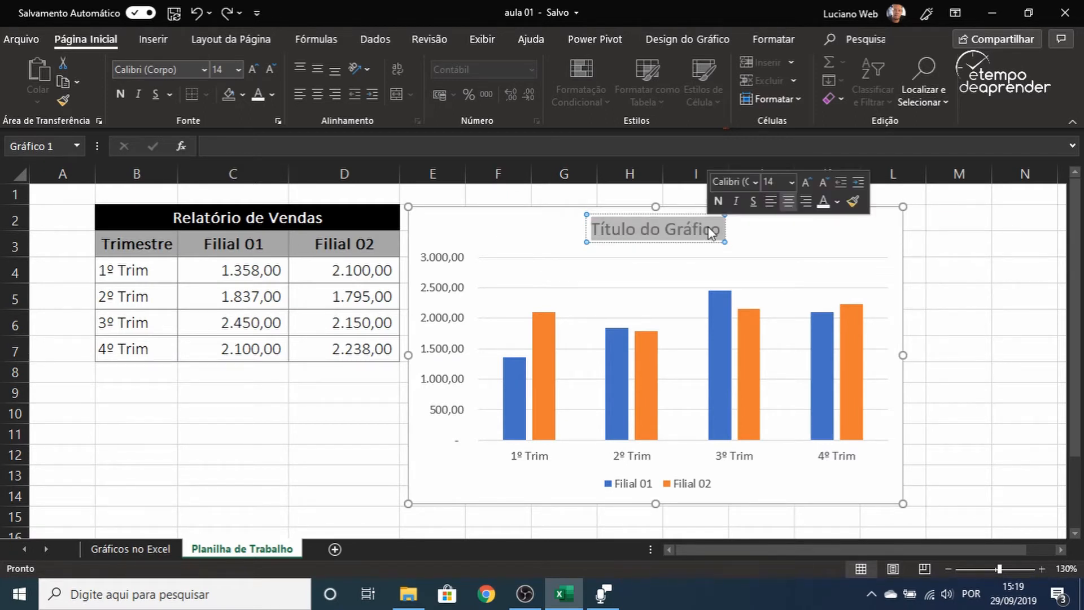
text(Vendas)
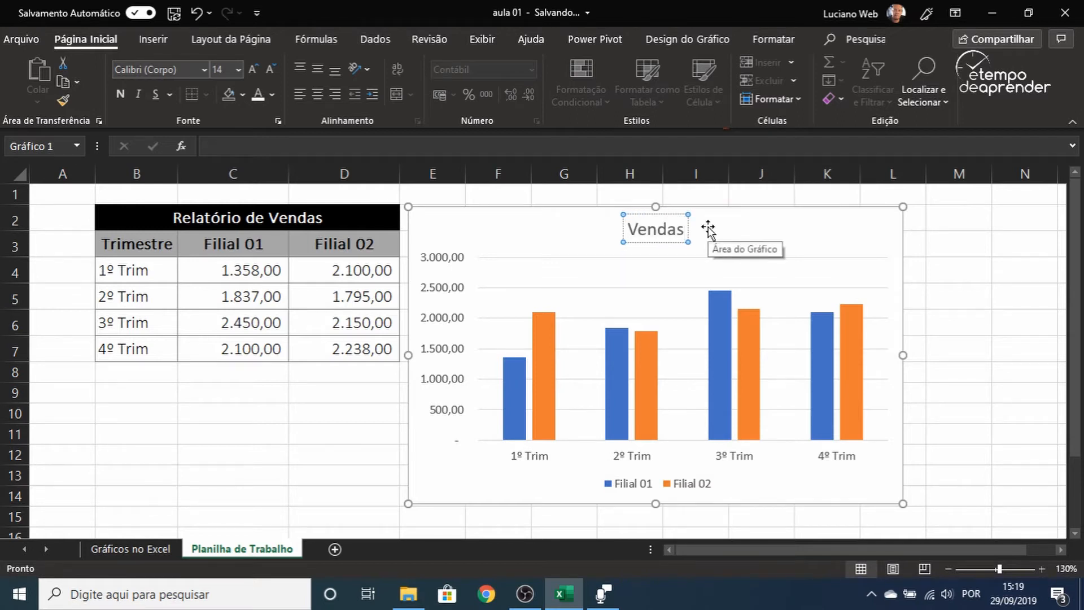
Step: Examine the chart's value axis, category axis and the Filial 01 and Filial 02 series with their source cells
click(447, 264)
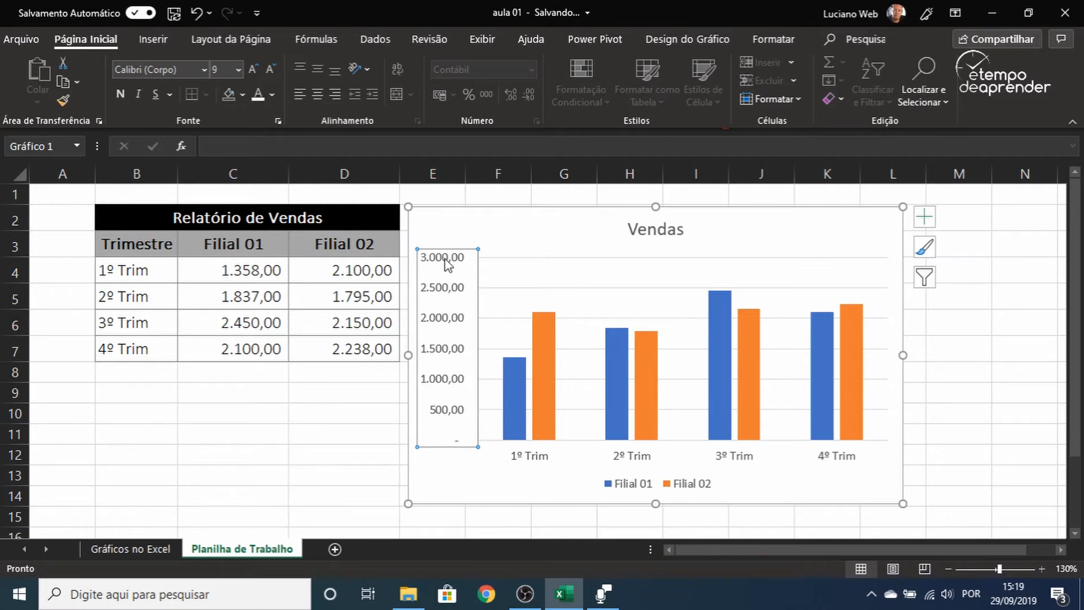
click(543, 462)
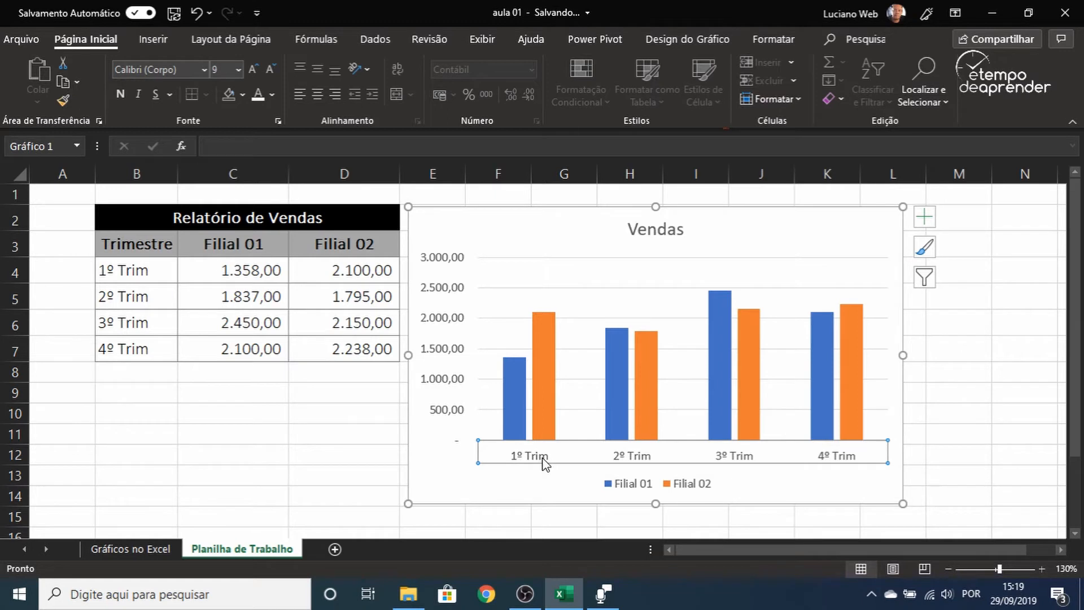
click(520, 394)
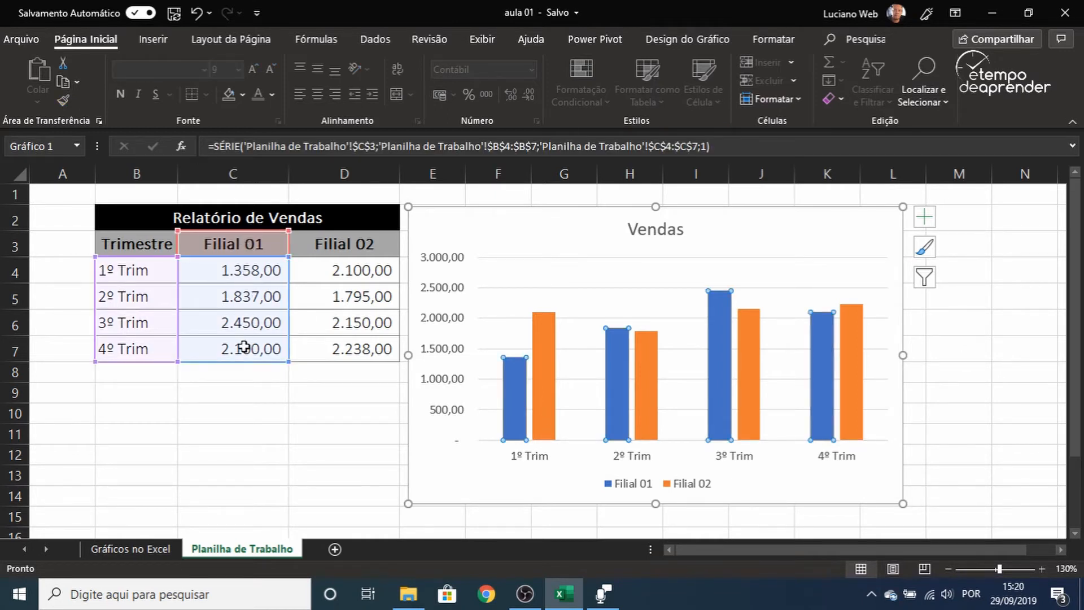
click(543, 375)
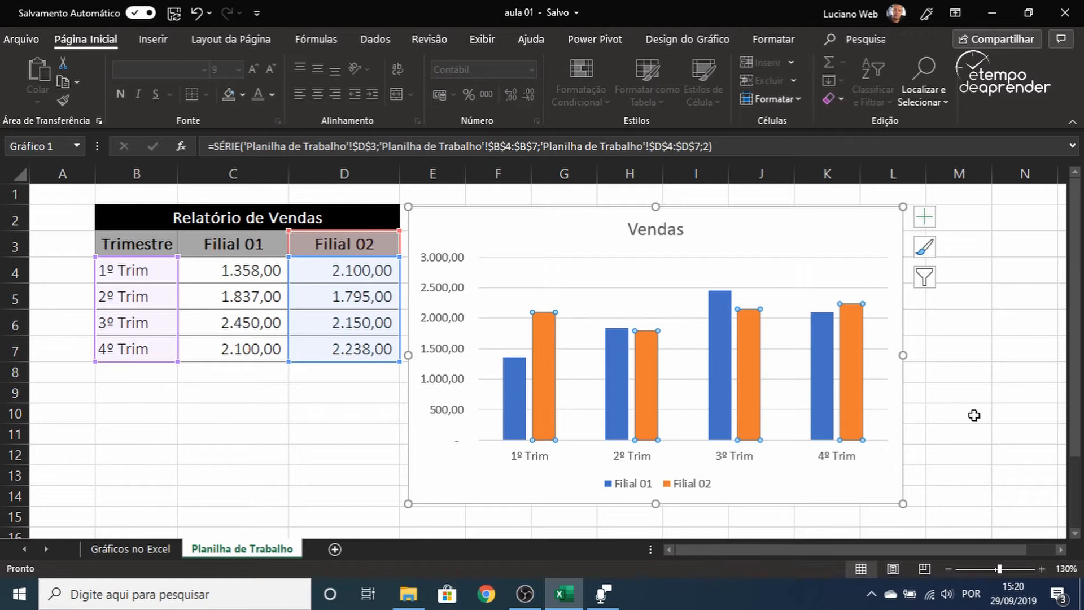
click(946, 392)
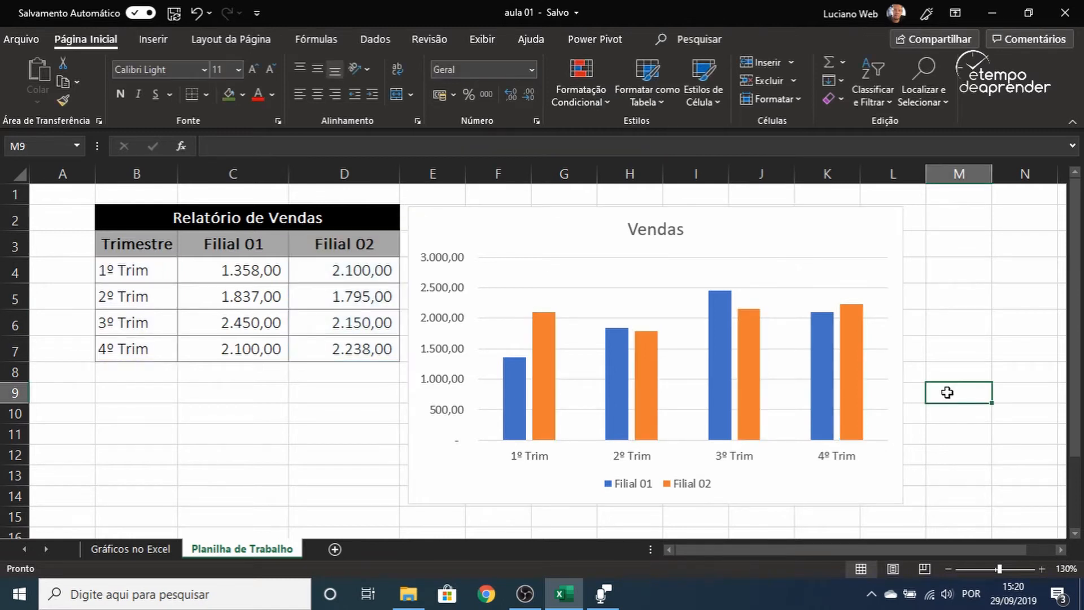
Step: Resize the chart to span about columns E to K and rows 2 to 15, keeping it beside the table
click(880, 224)
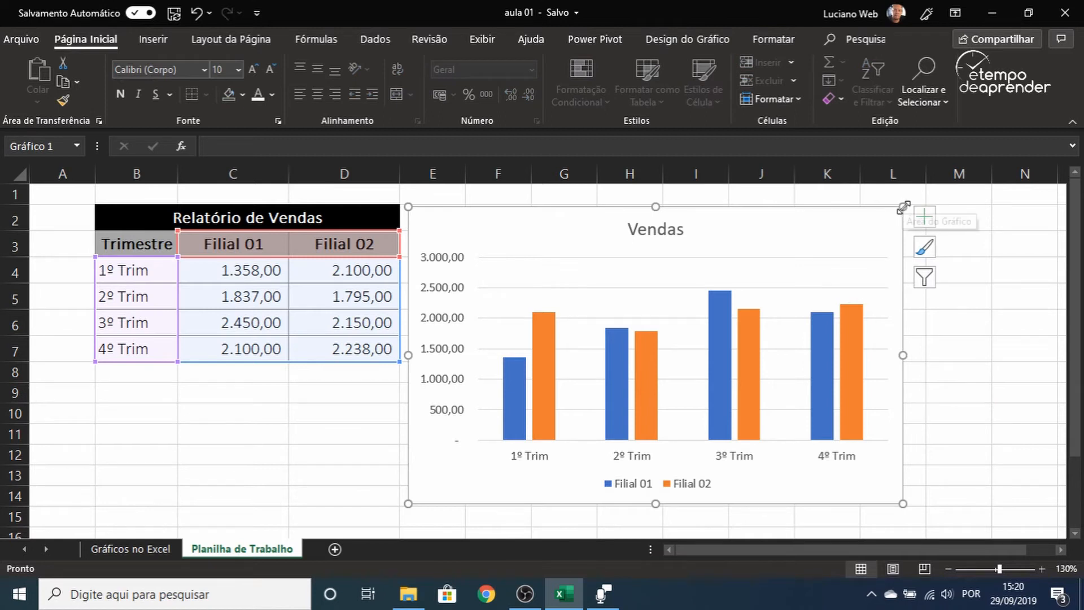
drag(903, 206, 724, 225)
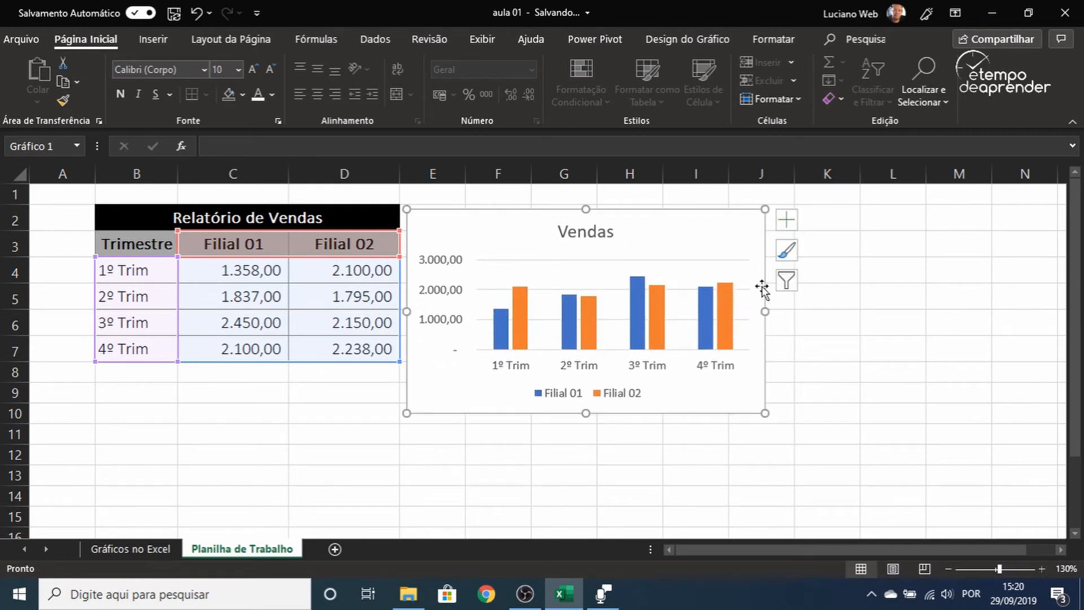
drag(764, 412, 867, 520)
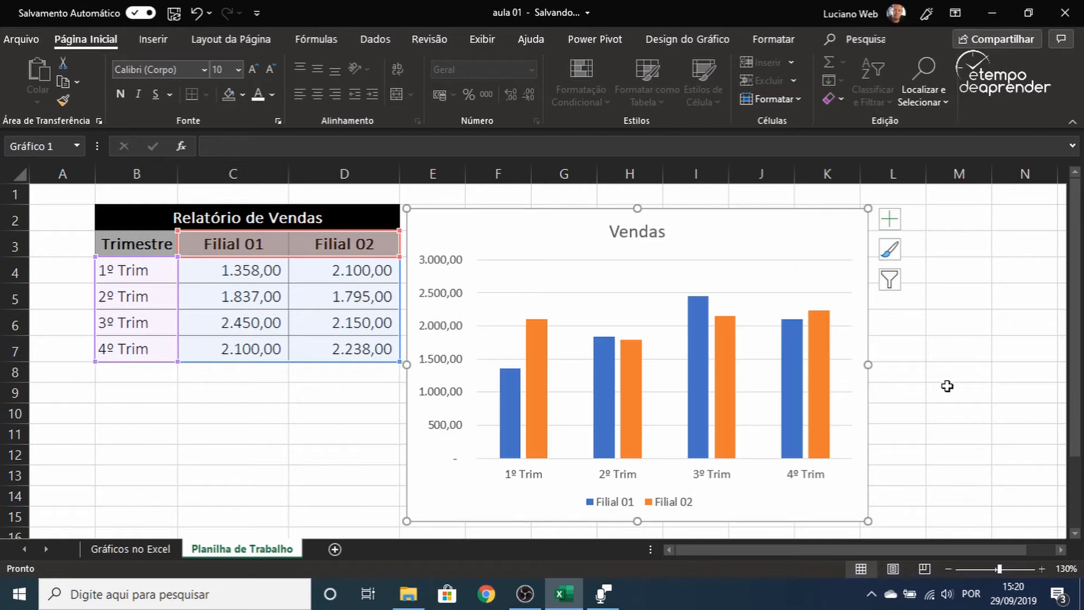
mouse_move(869, 364)
mouse_down()
mouse_move(890, 362)
mouse_move(862, 374)
mouse_up()
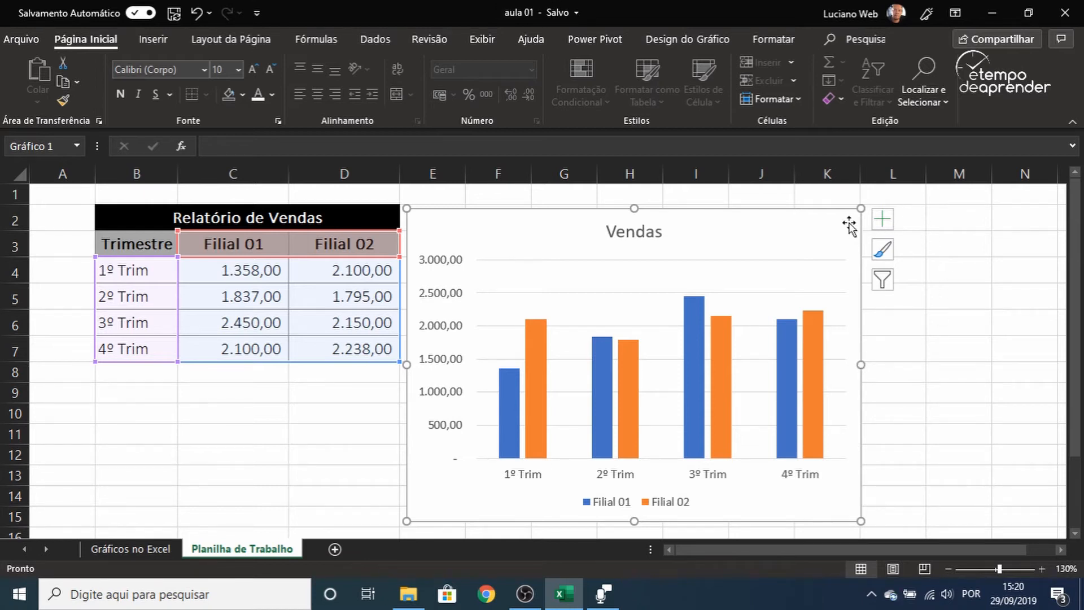
mouse_move(848, 226)
mouse_down()
mouse_move(850, 310)
mouse_move(822, 358)
mouse_move(764, 305)
mouse_move(875, 269)
mouse_move(895, 242)
mouse_move(844, 219)
mouse_up()
Step: Try shifting the plot area slightly up inside the chart, and undo the move
click(823, 272)
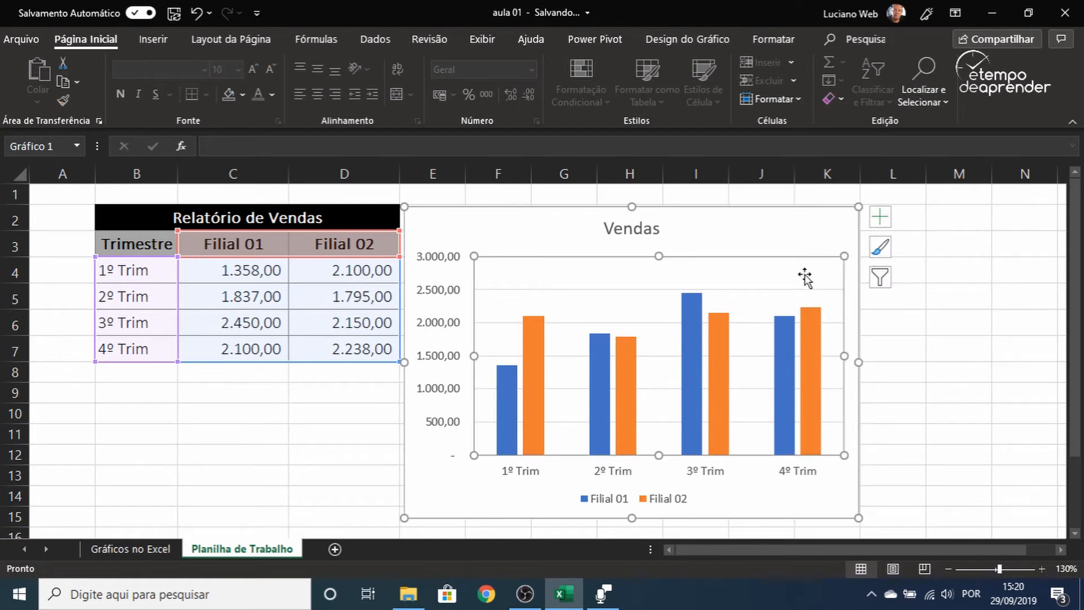
drag(818, 271, 800, 258)
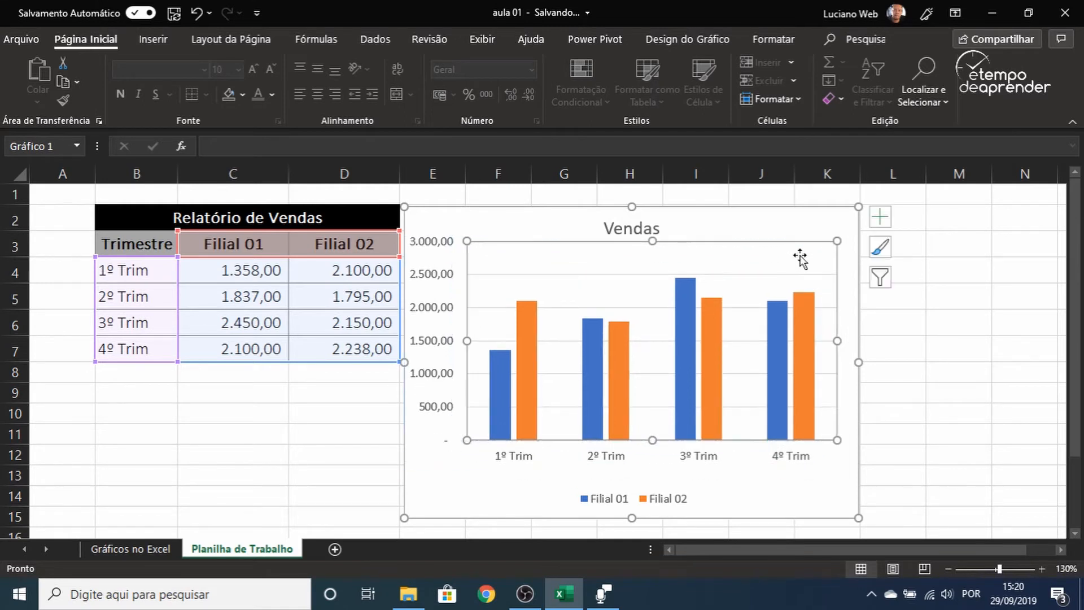
key(ctrl+z)
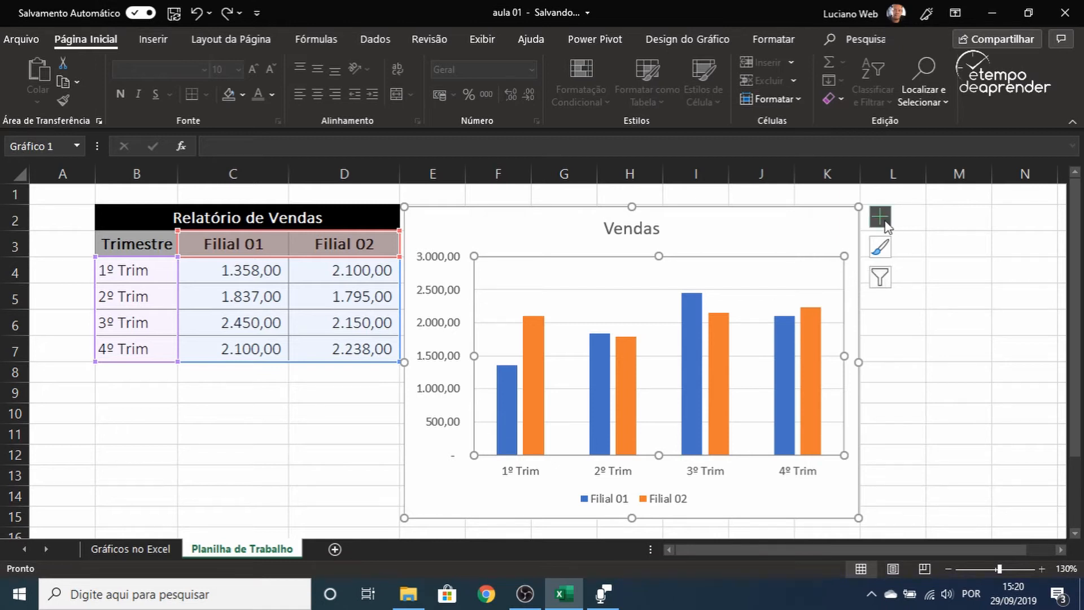
click(928, 244)
Step: Hide the Vendas chart's axes and restore both the primary horizontal and primary vertical axes
click(847, 225)
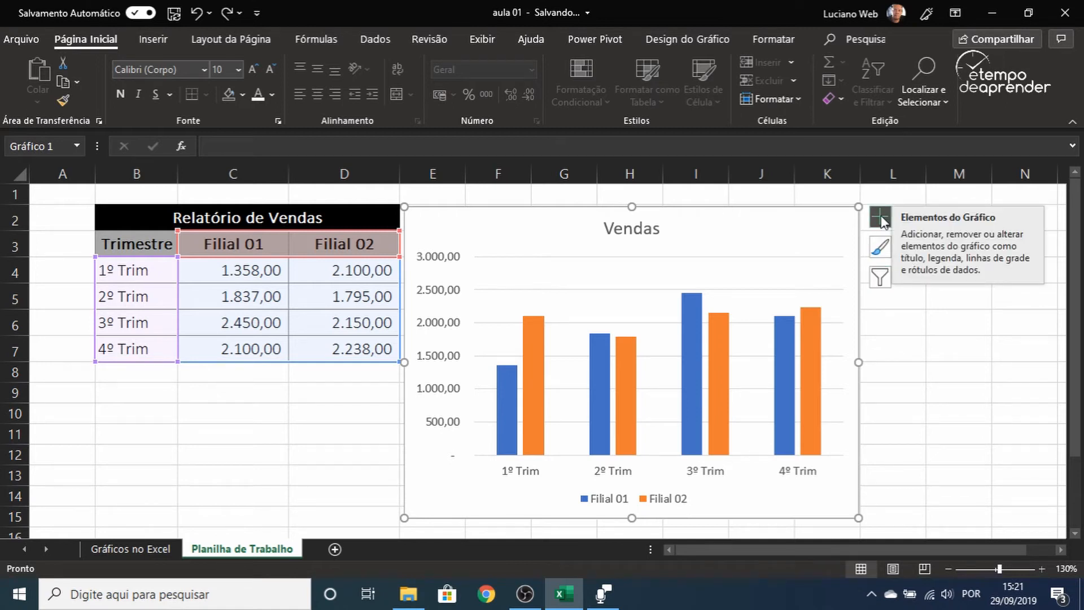
click(880, 217)
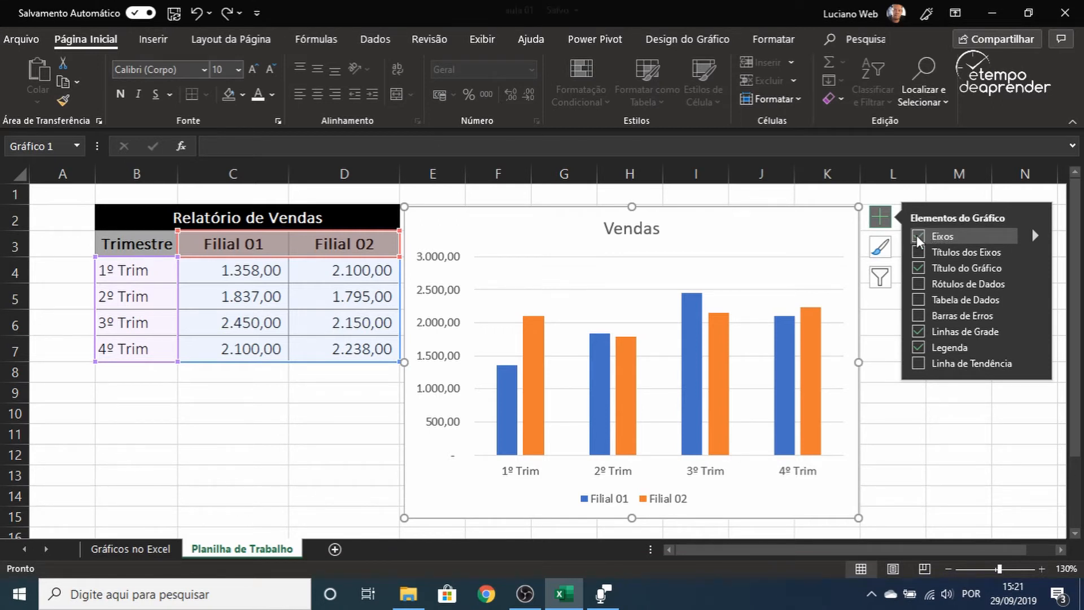
click(916, 236)
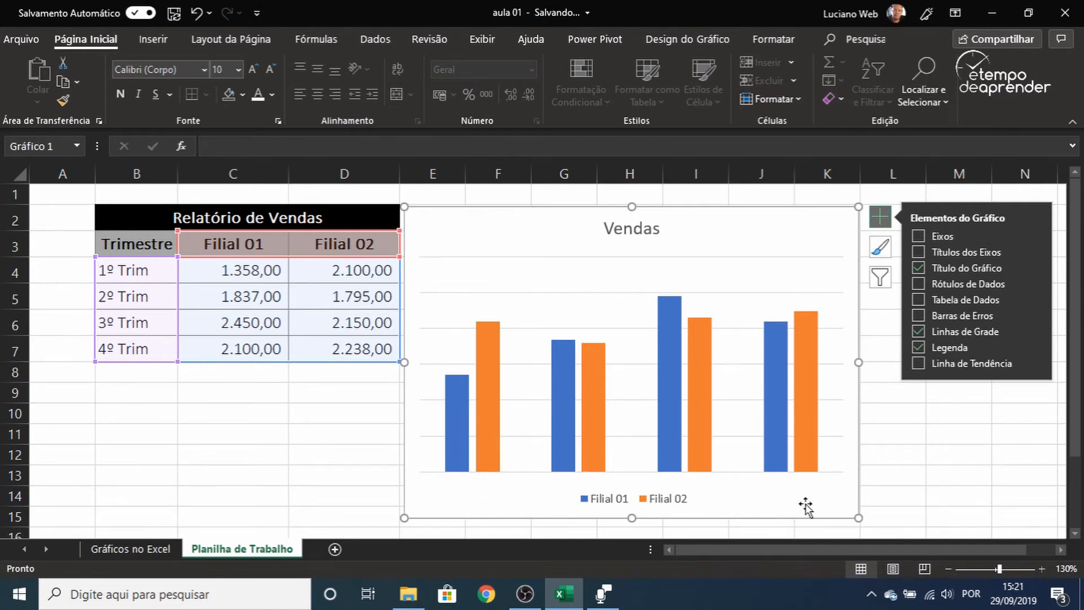
mouse_move(1035, 236)
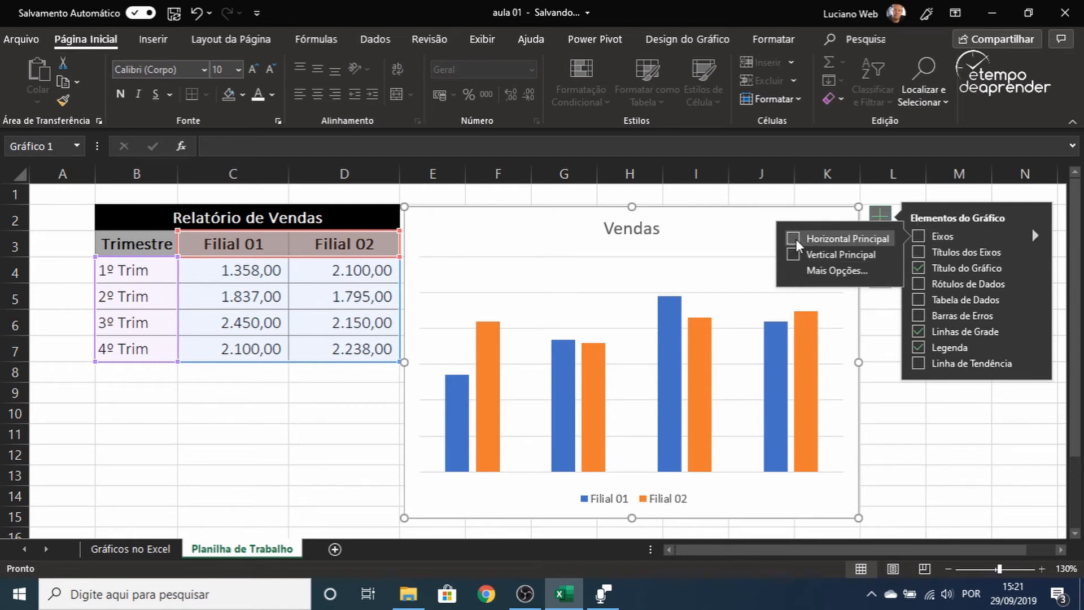
click(795, 240)
click(794, 255)
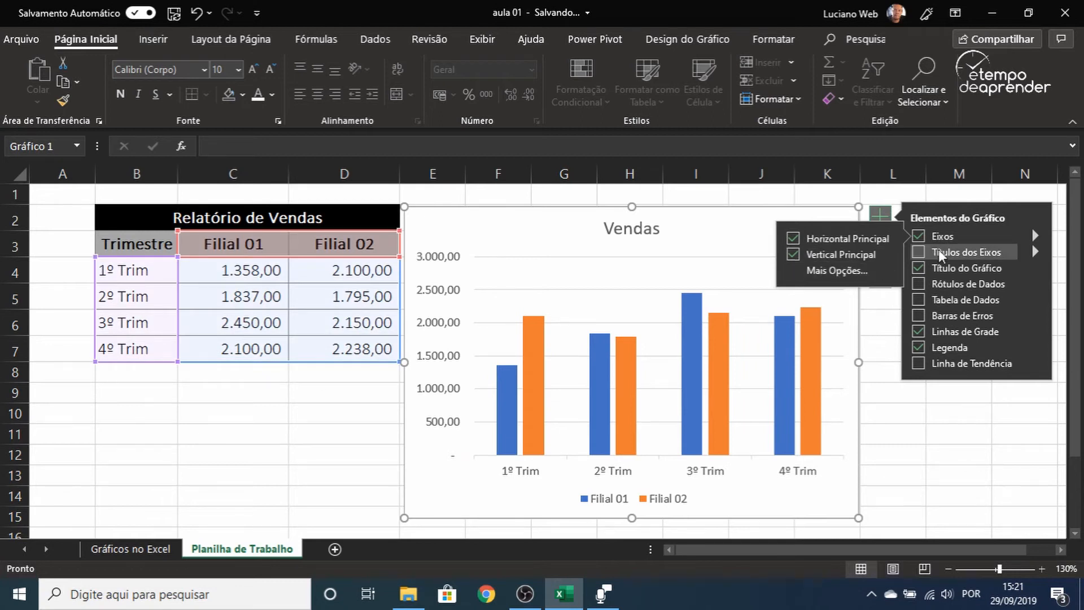
Step: Open the horizontal axis formatting options and examine its axis, fill, line and effects settings
mouse_move(1036, 254)
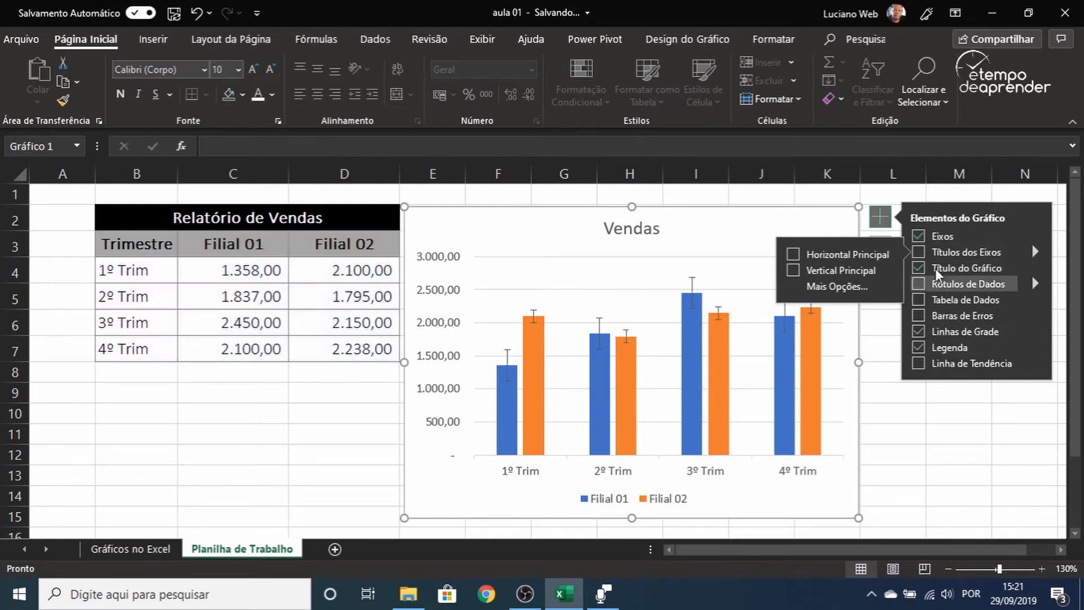
click(942, 252)
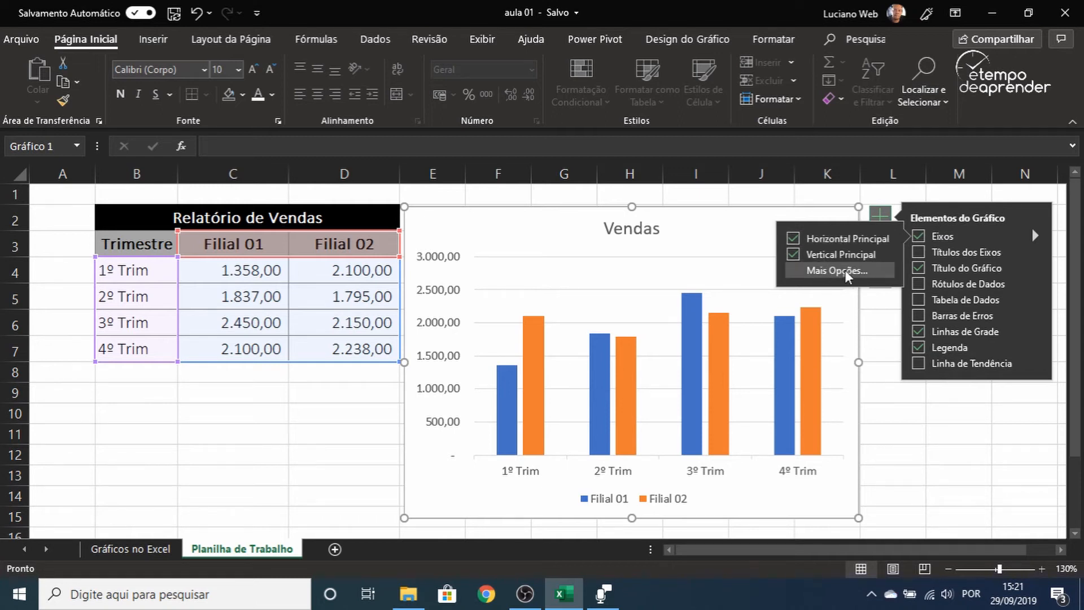
click(846, 272)
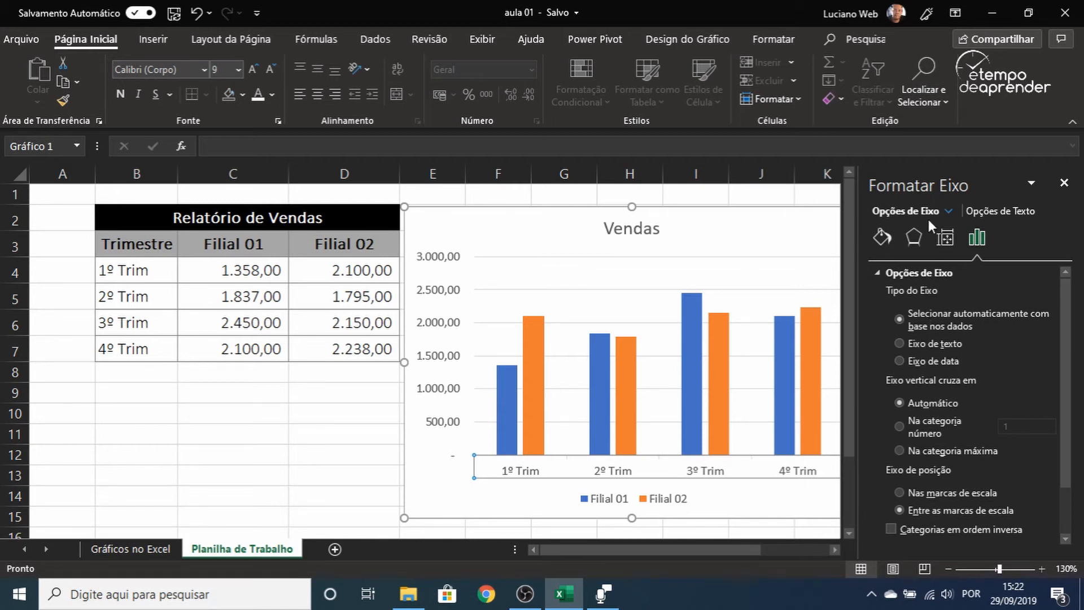
click(881, 238)
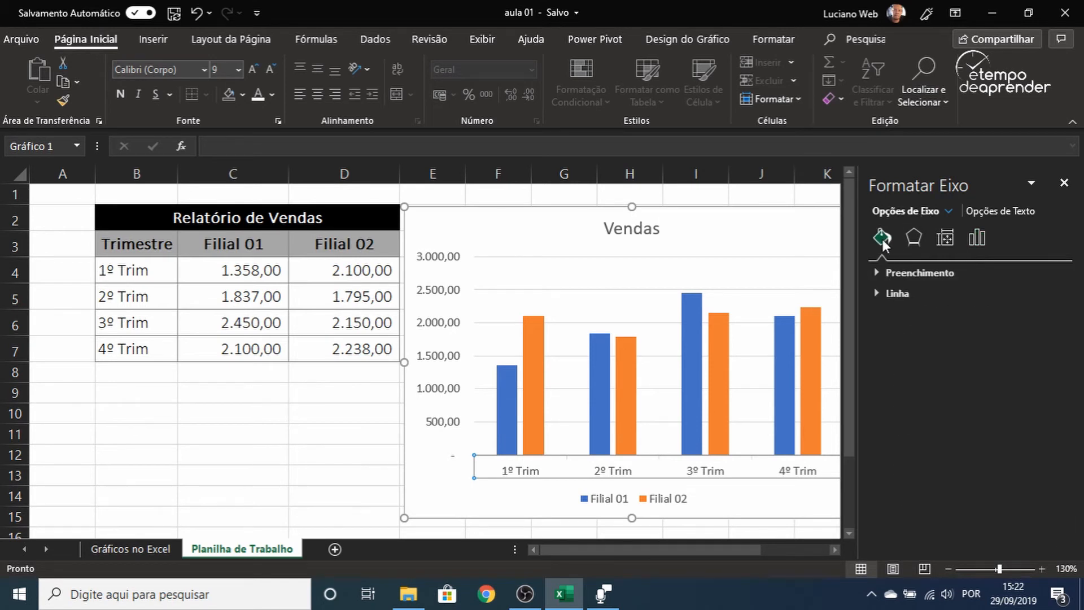
click(913, 237)
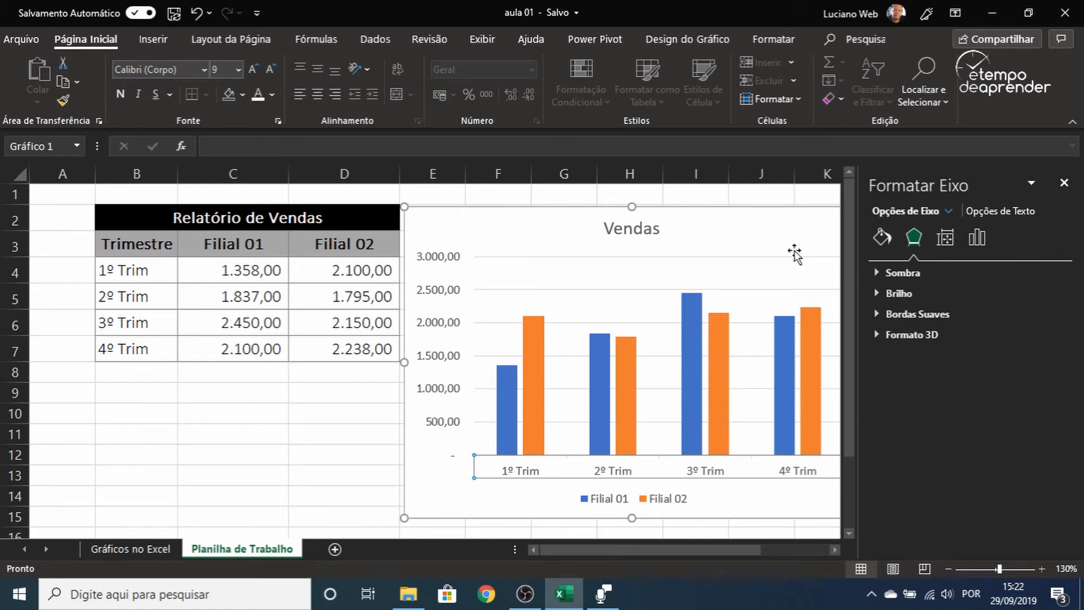
Step: Apply the first outer shadow preset to the Filial 01 columns of the Vendas chart
click(507, 387)
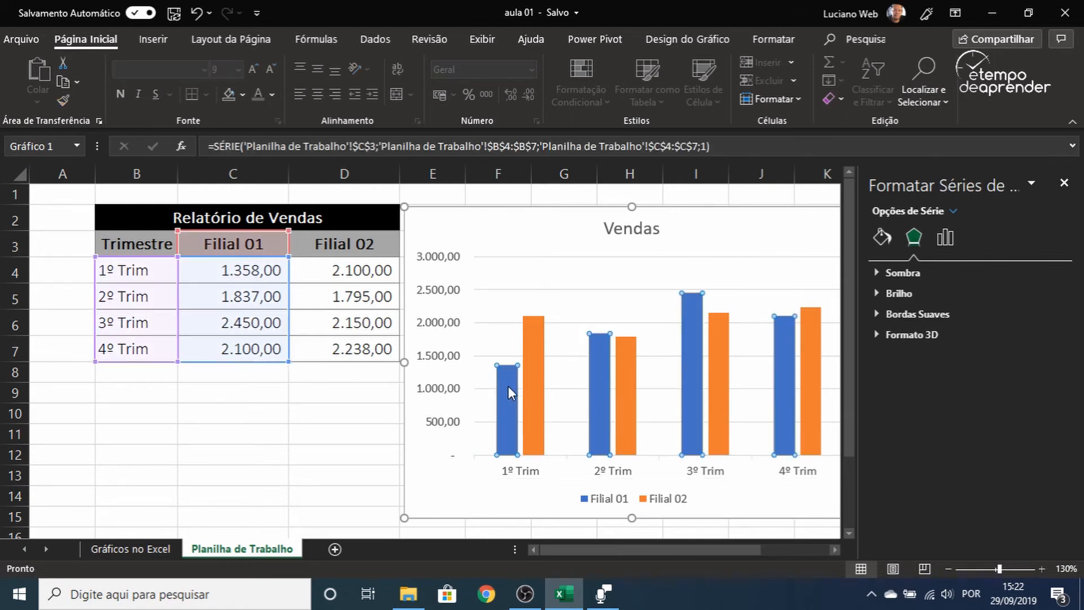
click(879, 272)
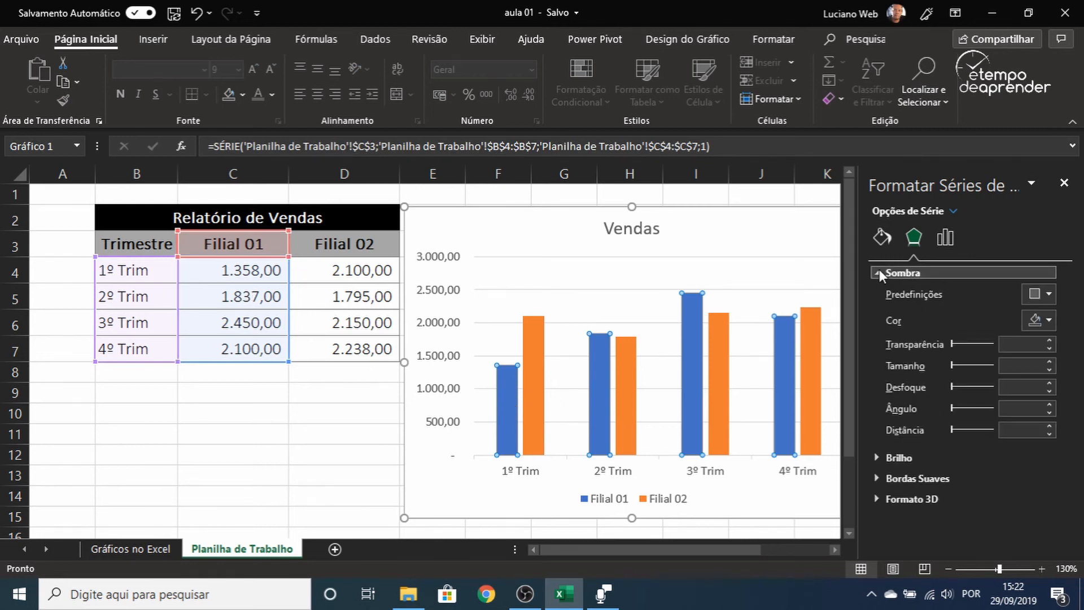
click(1047, 293)
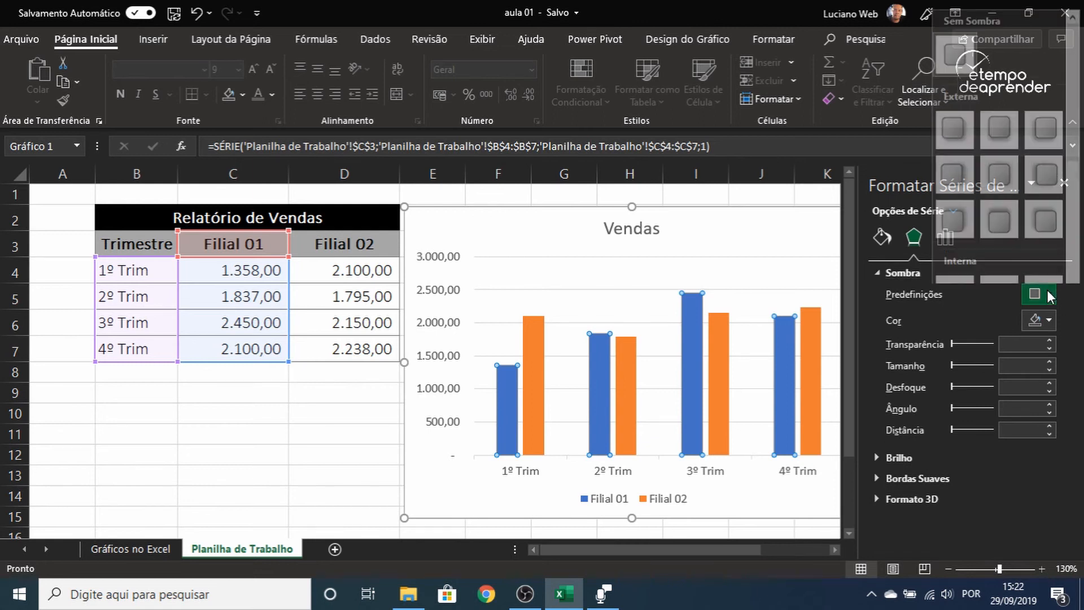
click(960, 118)
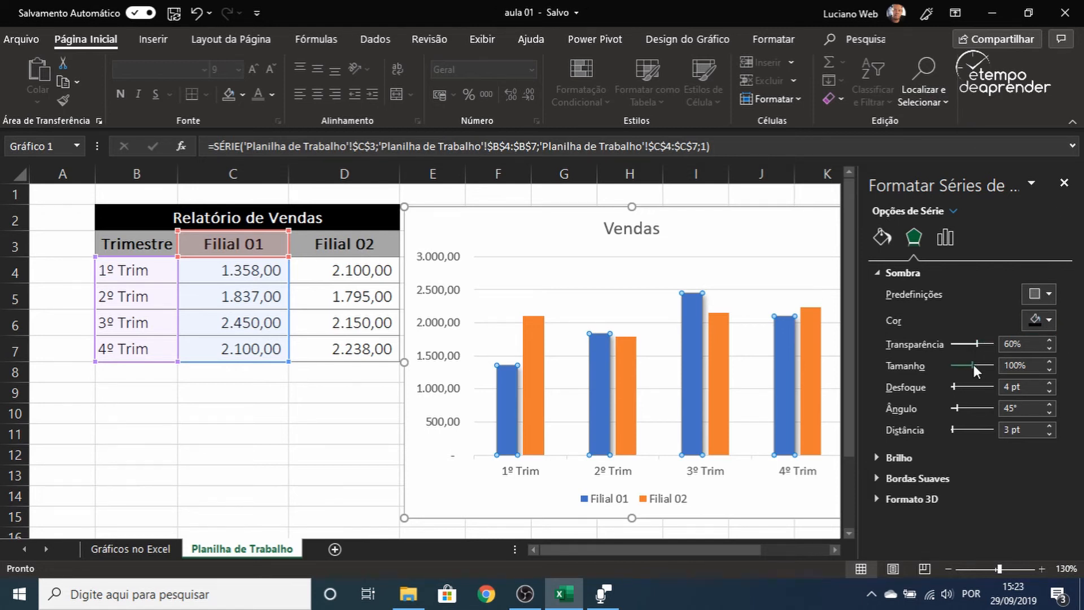
click(281, 444)
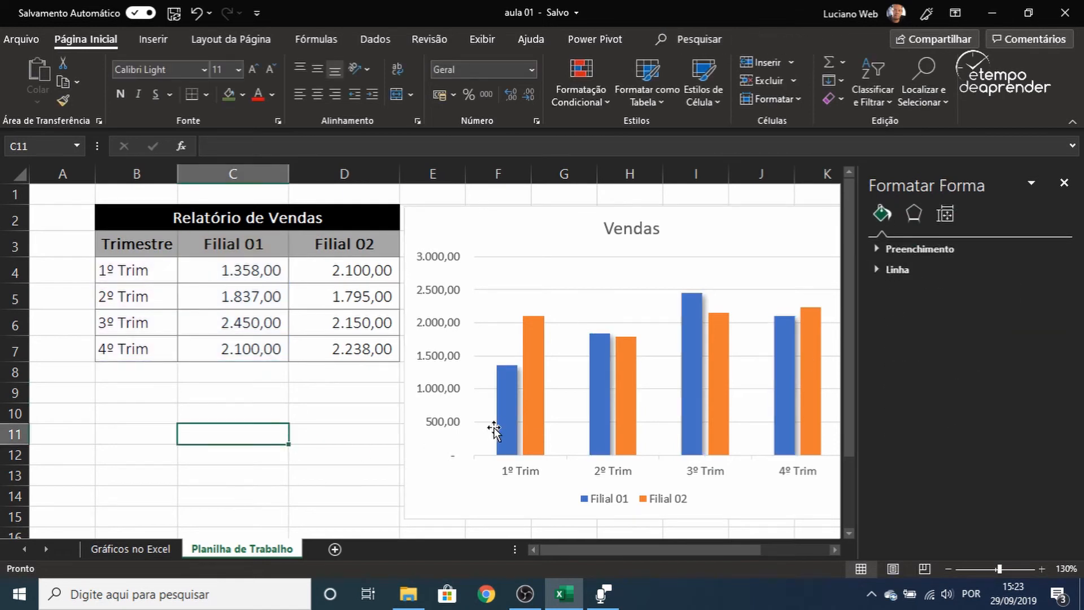
Step: Compare the shadow settings of the Filial 02 series with those of the Filial 01 series
mouse_move(516, 373)
click(536, 416)
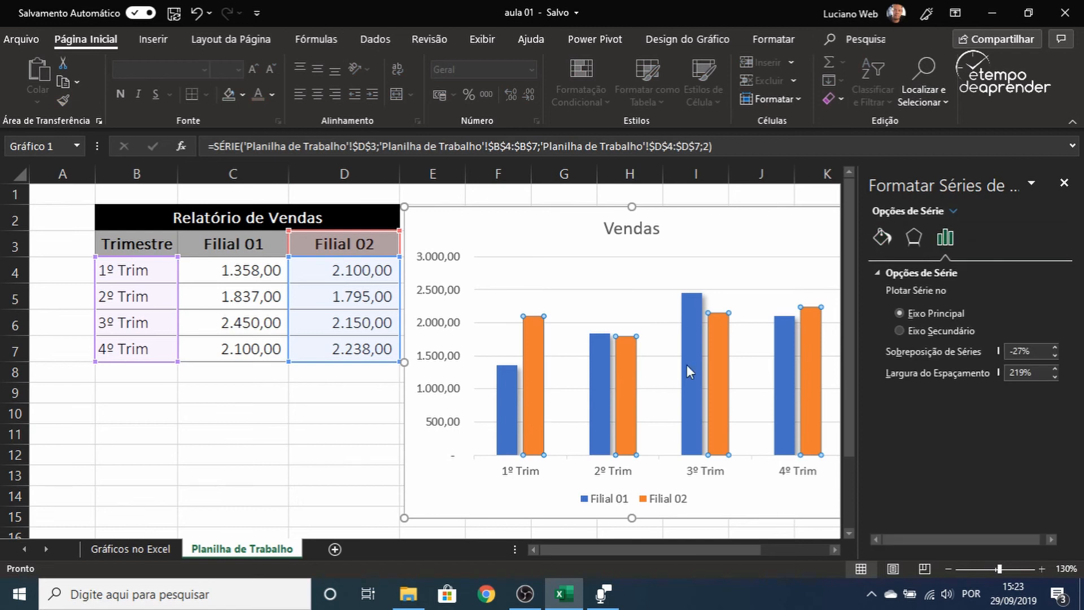
click(915, 237)
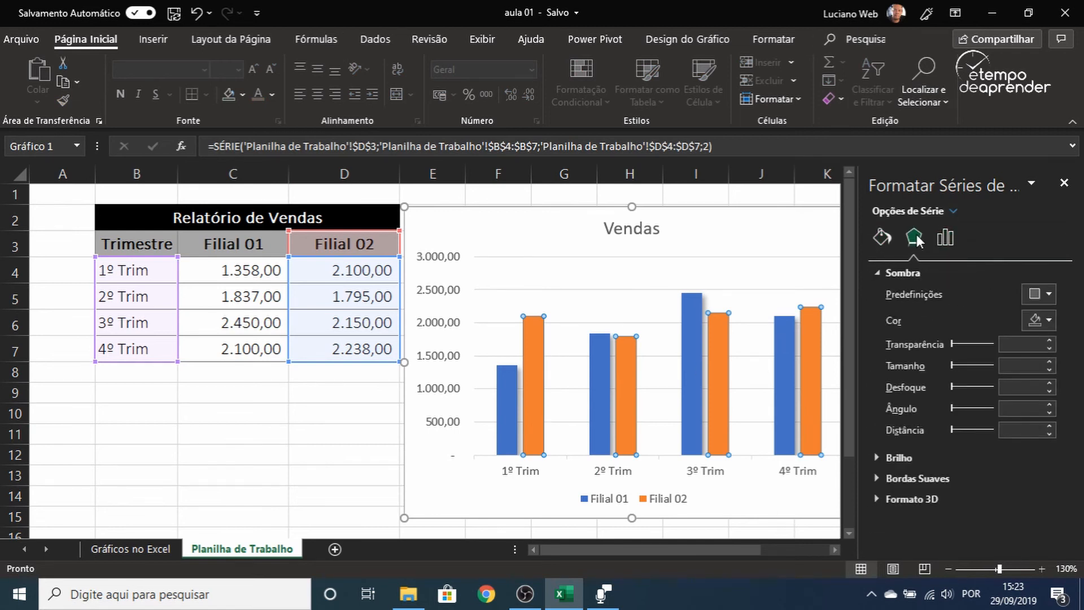
click(505, 385)
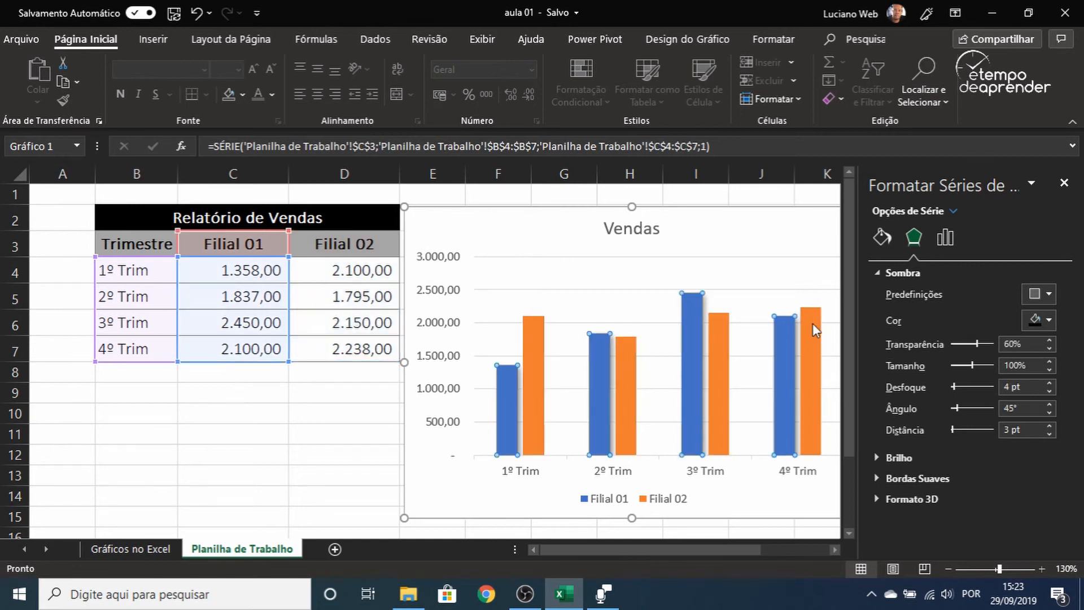
Step: Try plotting the Filial 01 series on the secondary axis, return it to the primary axis and close the formatting options
click(956, 236)
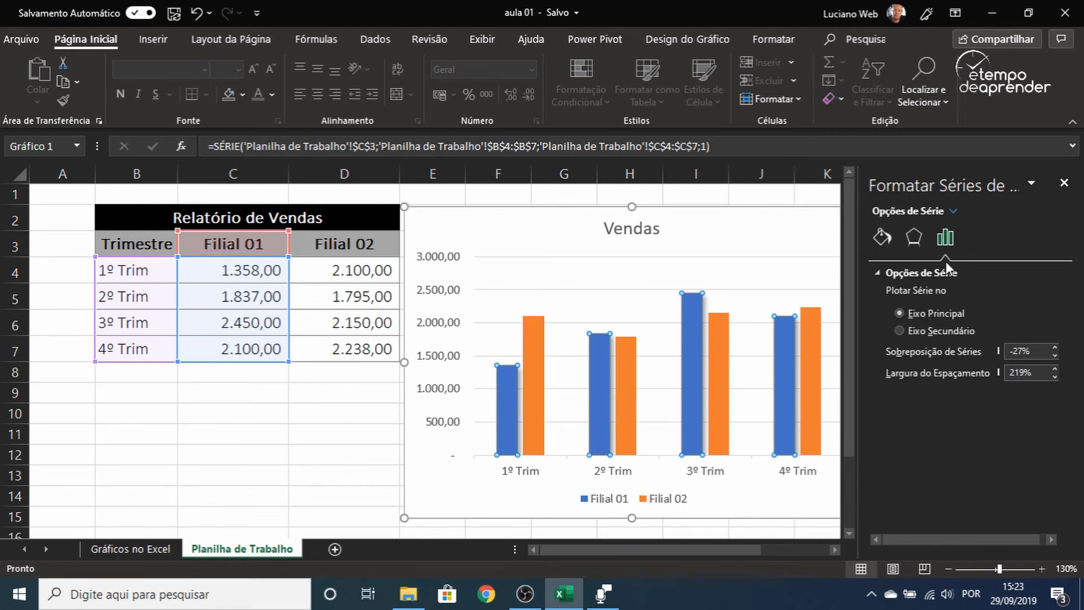
click(911, 330)
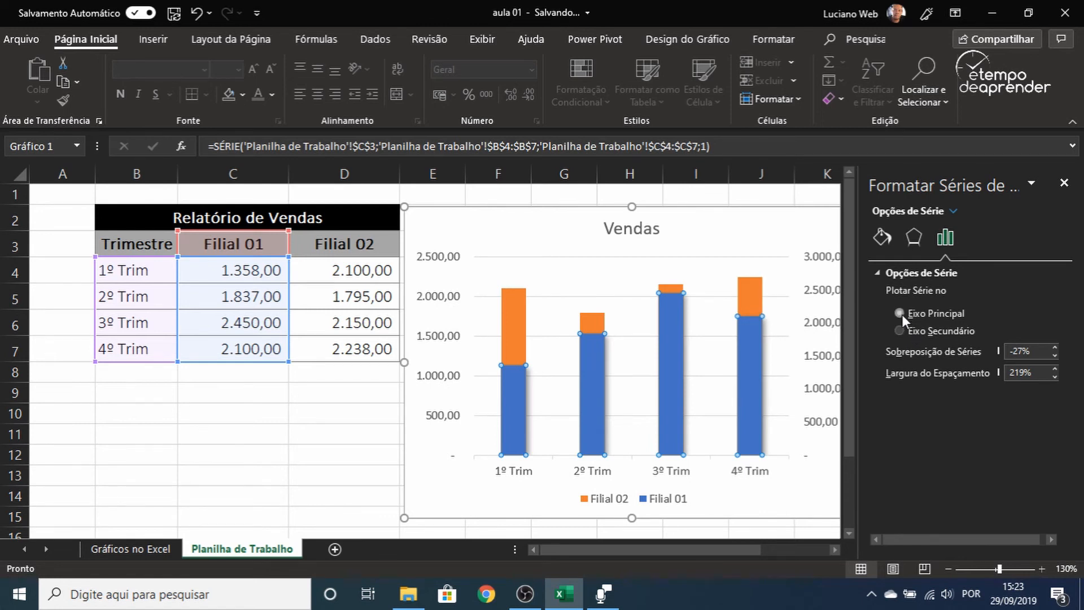
click(900, 313)
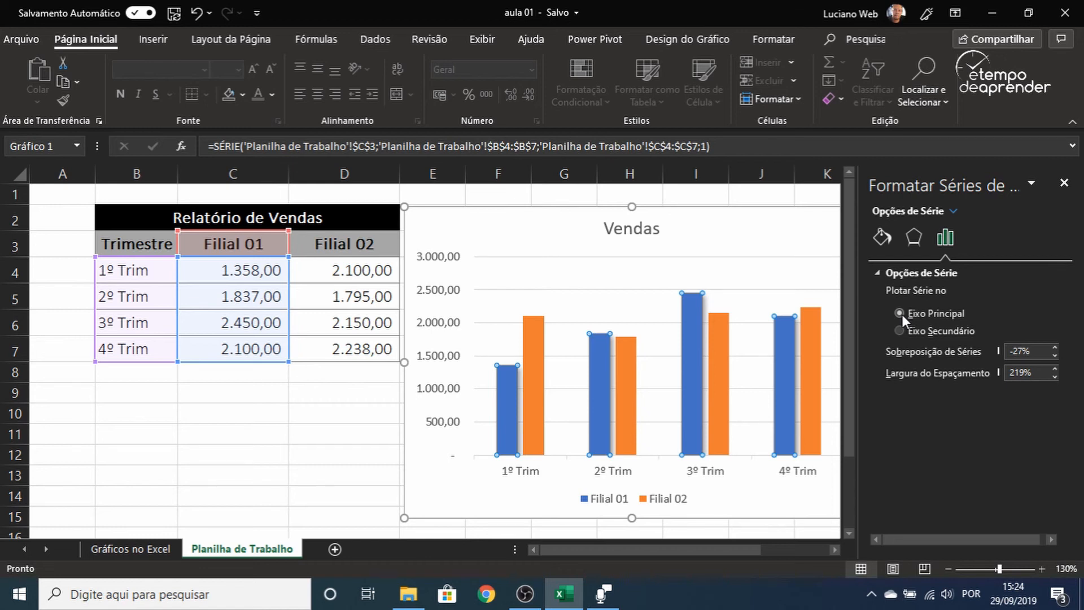
click(1064, 182)
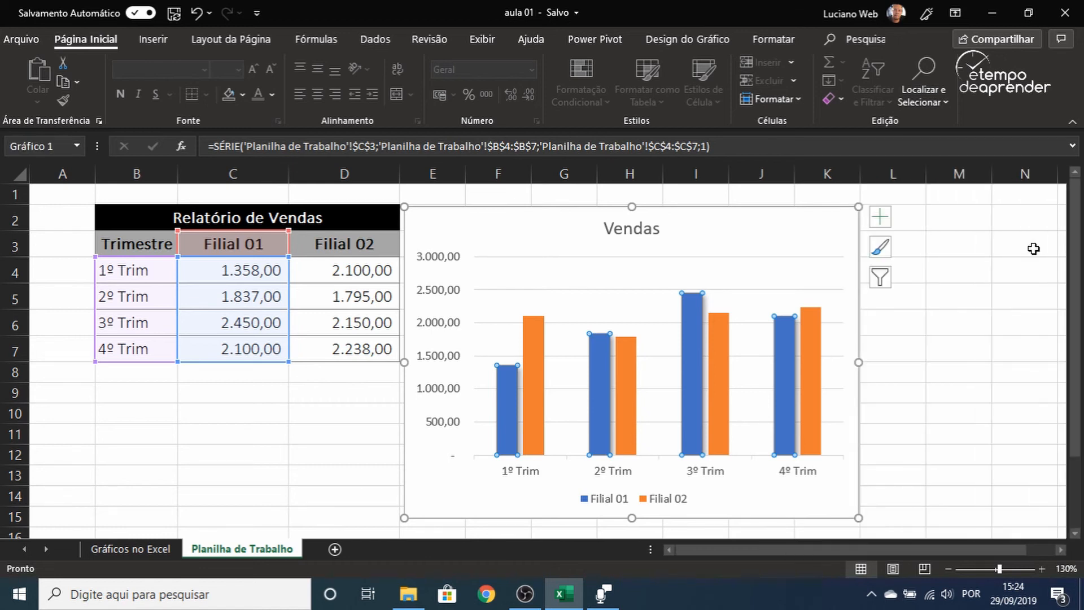
Step: Delete the Vendas chart and select the Trimestre and Filial 02 columns together, B3:B7 and D3:D7
click(841, 219)
key(Delete)
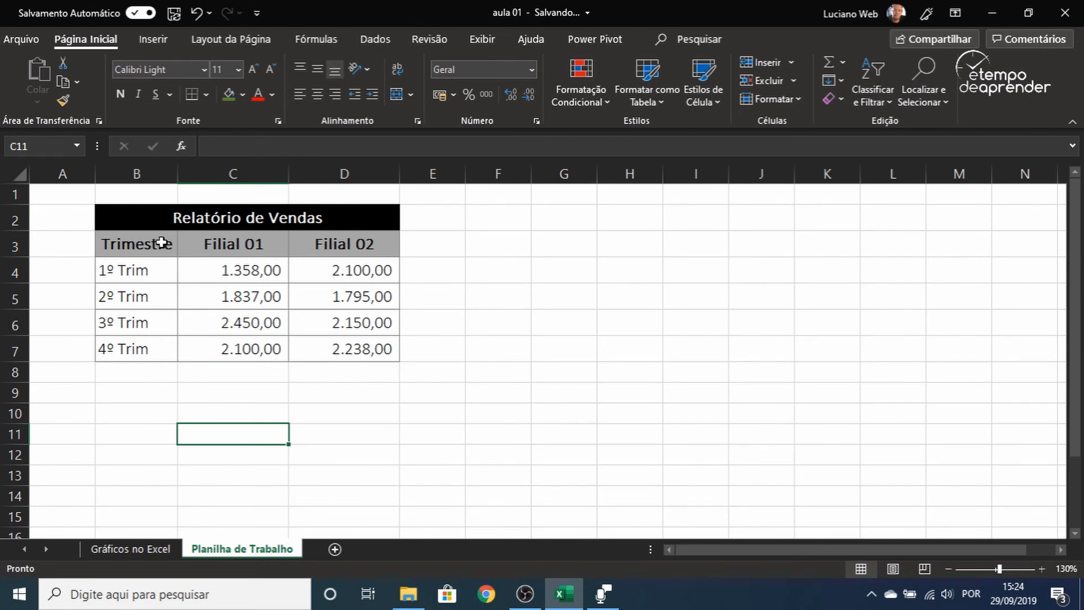
drag(161, 242, 148, 349)
key(ctrl)
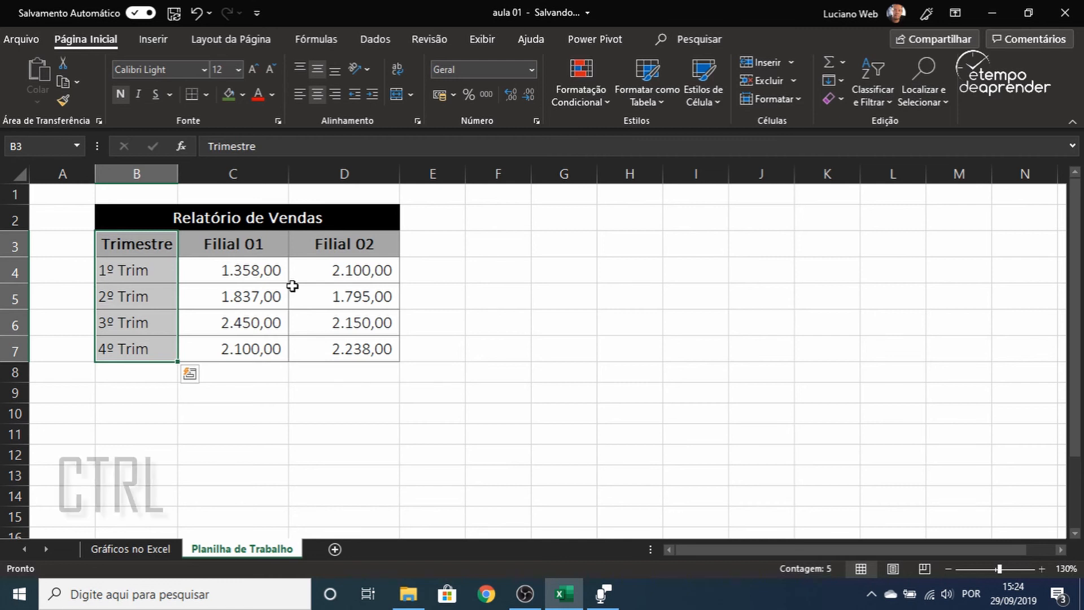
drag(360, 238, 351, 350)
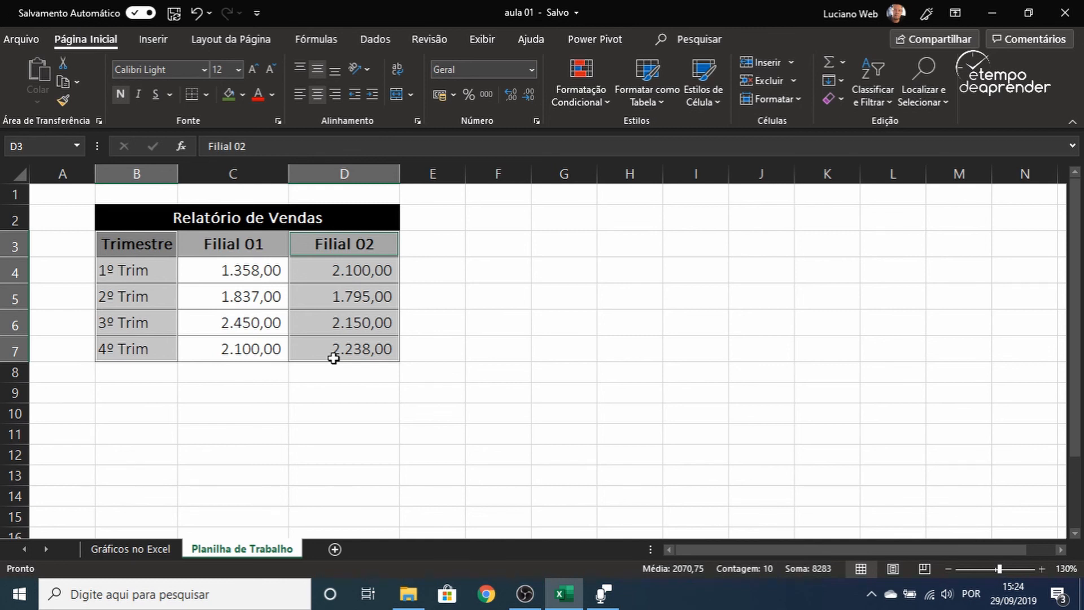
Step: Try a 2D clustered column chart of the Filial 02 sales beside the table, and delete it
click(157, 43)
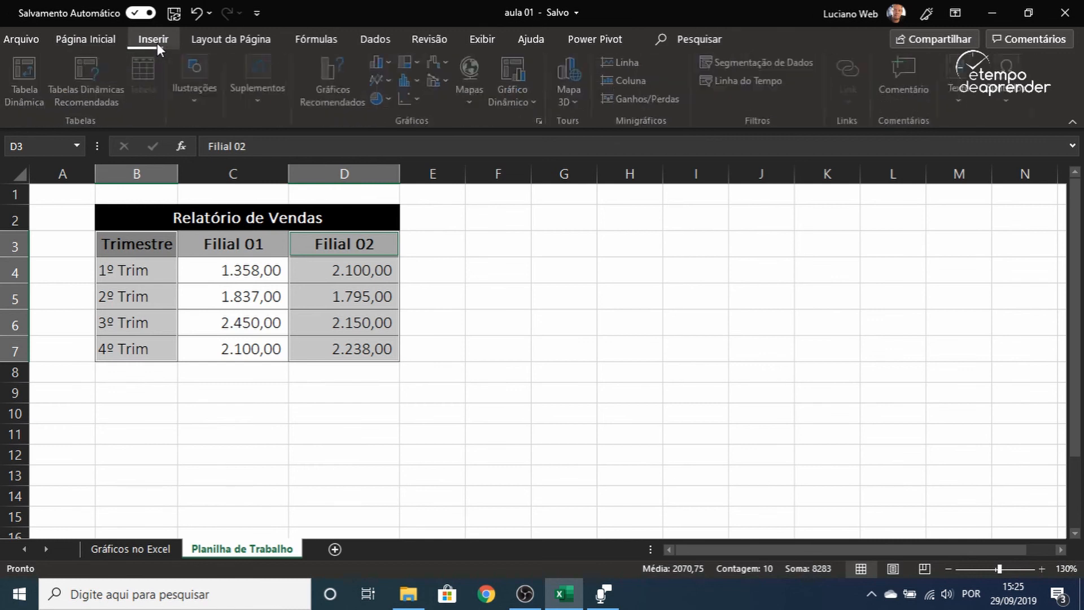
click(392, 63)
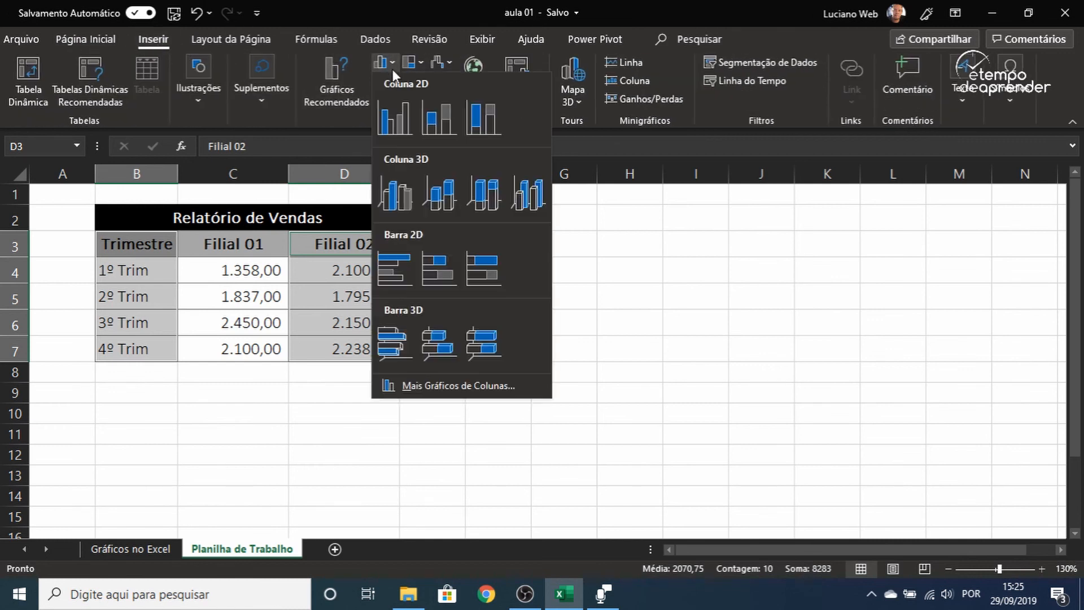
click(395, 116)
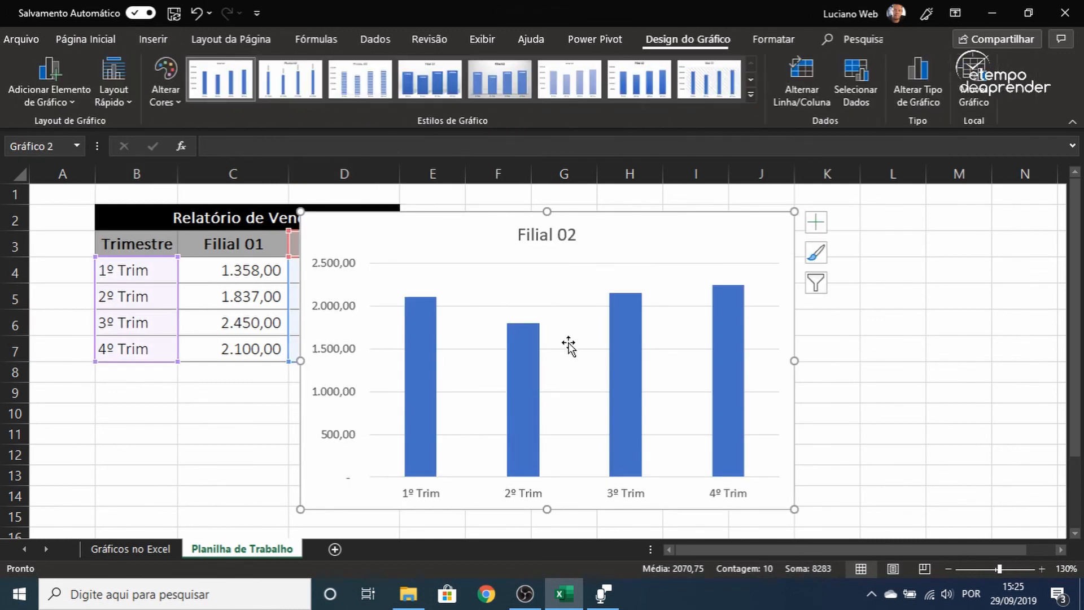
mouse_move(661, 235)
mouse_down()
mouse_move(784, 222)
mouse_move(768, 221)
mouse_up()
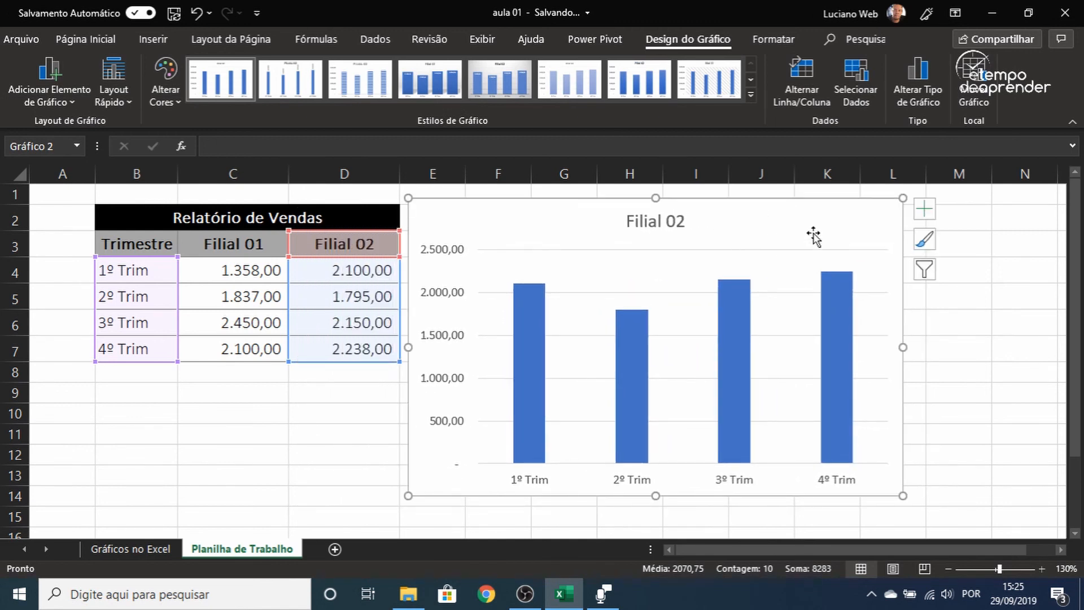
key(Delete)
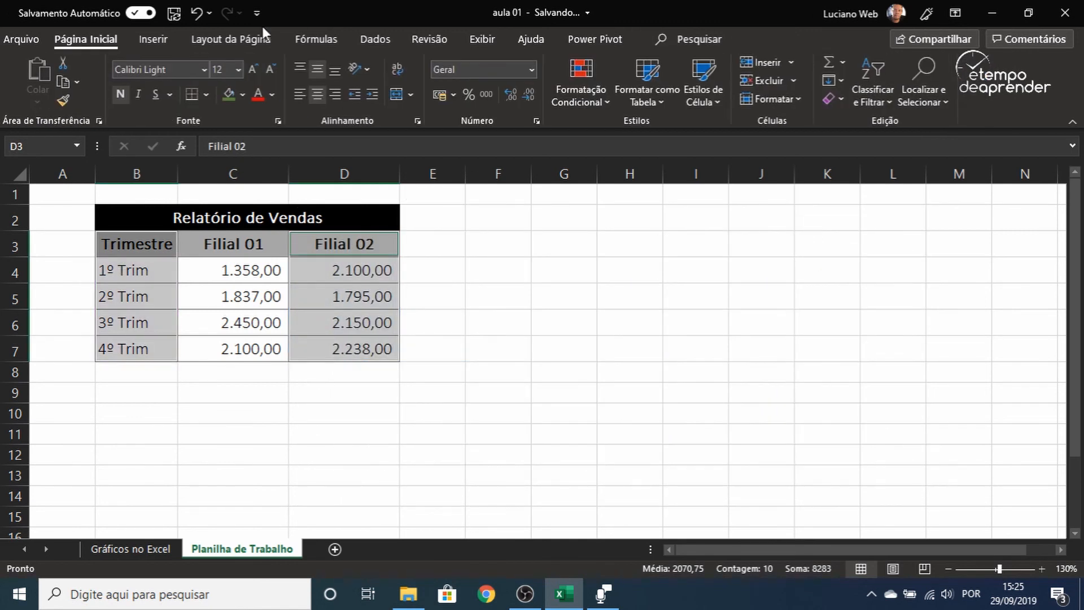
Step: Insert a 3D clustered column chart of the Filial 02 sales and place it beside the table, over columns E to L
click(165, 37)
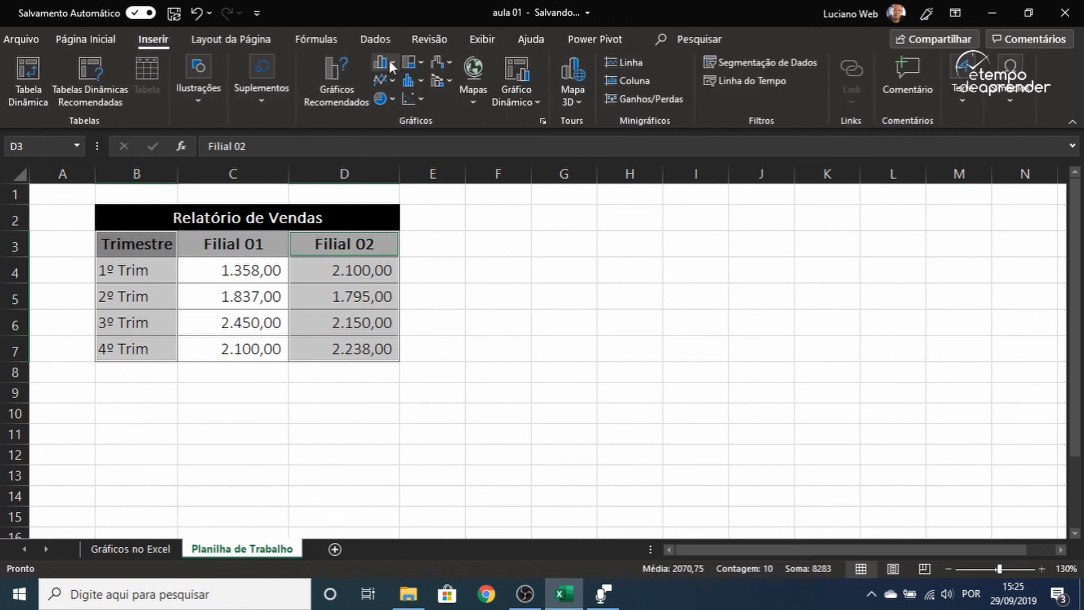
click(389, 62)
click(395, 192)
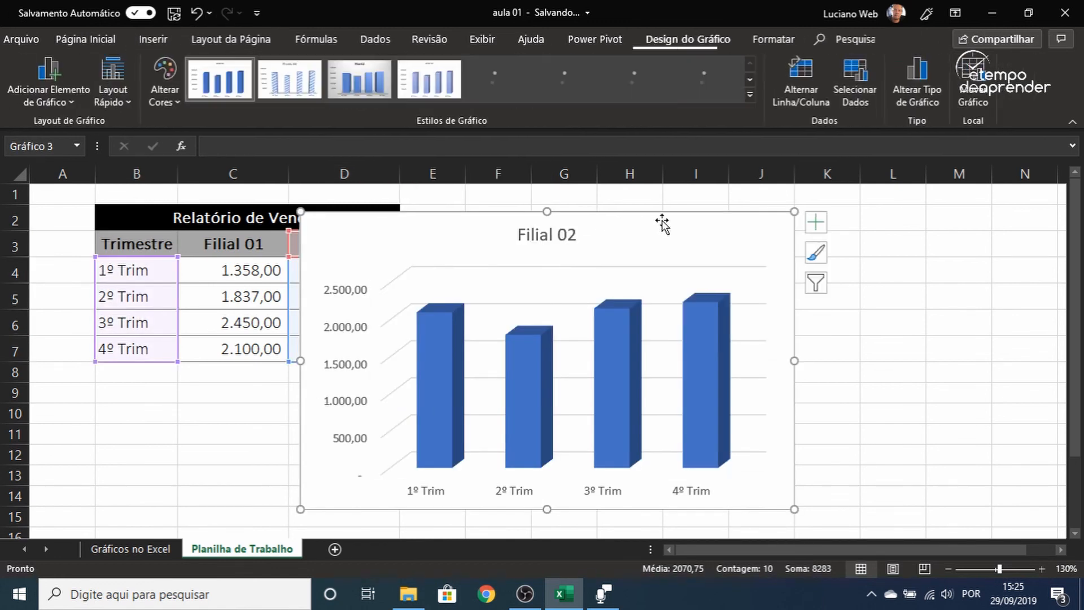
drag(700, 220, 779, 218)
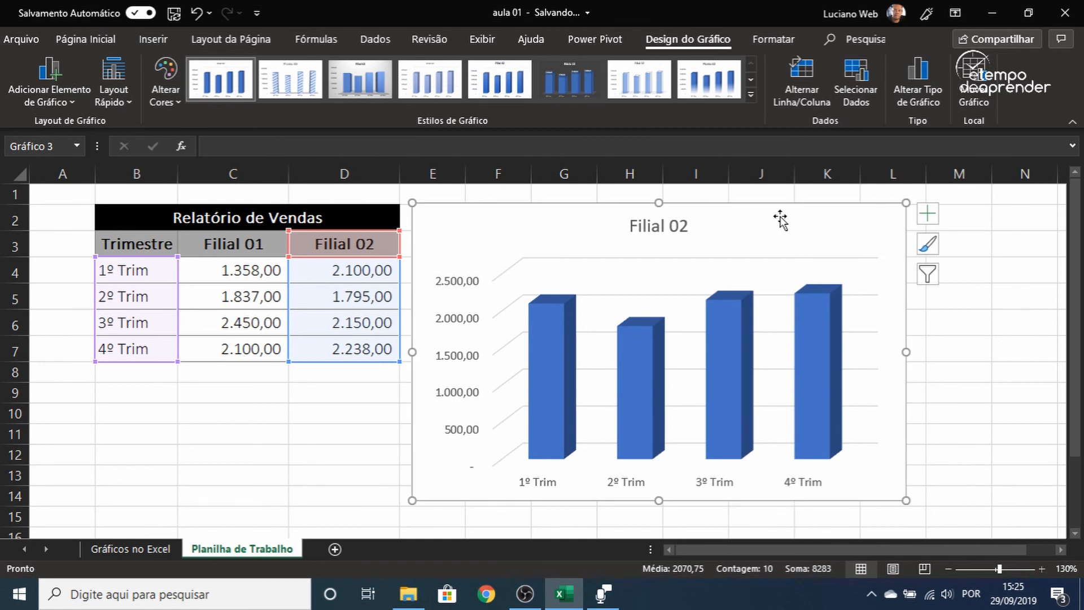
Step: Browse the available chart styles for the 3D Filial 02 chart, previewing Estilo 2
mouse_move(570, 452)
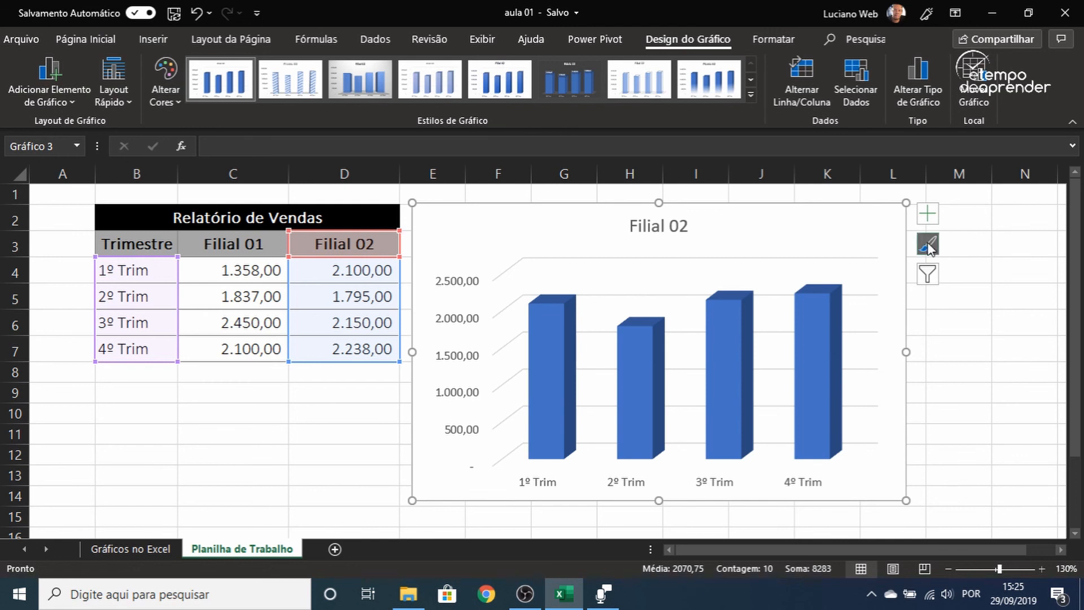
click(929, 247)
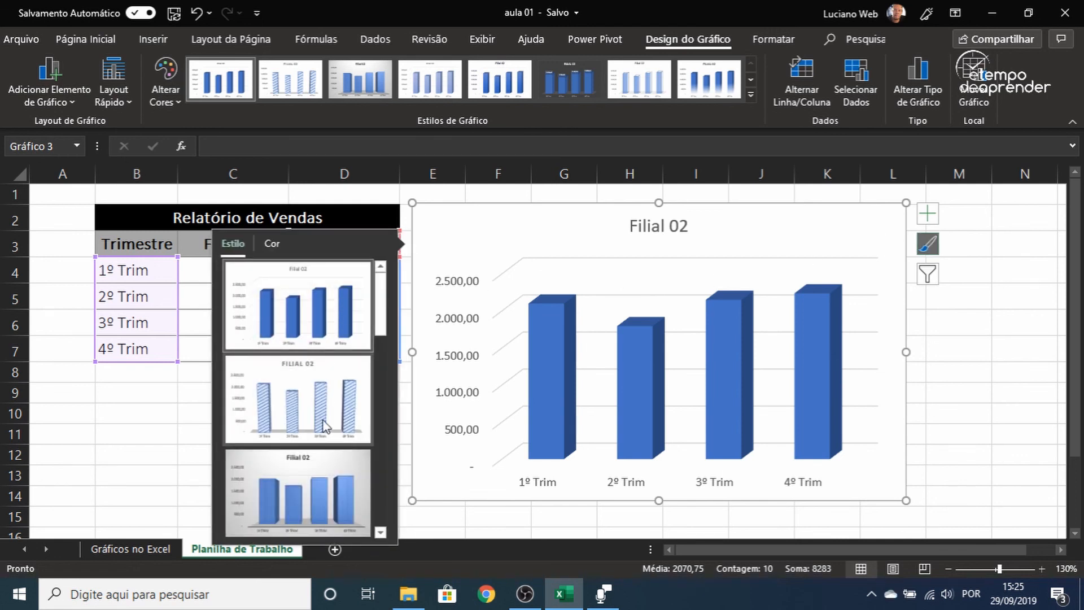
scroll(326, 424, down, 3)
scroll(326, 424, down, 3)
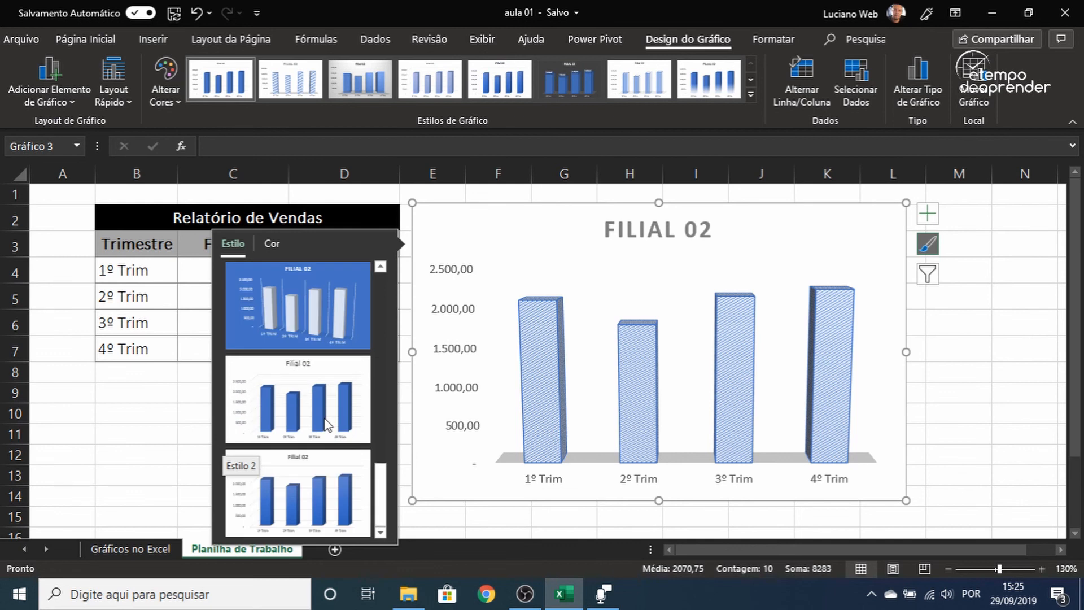